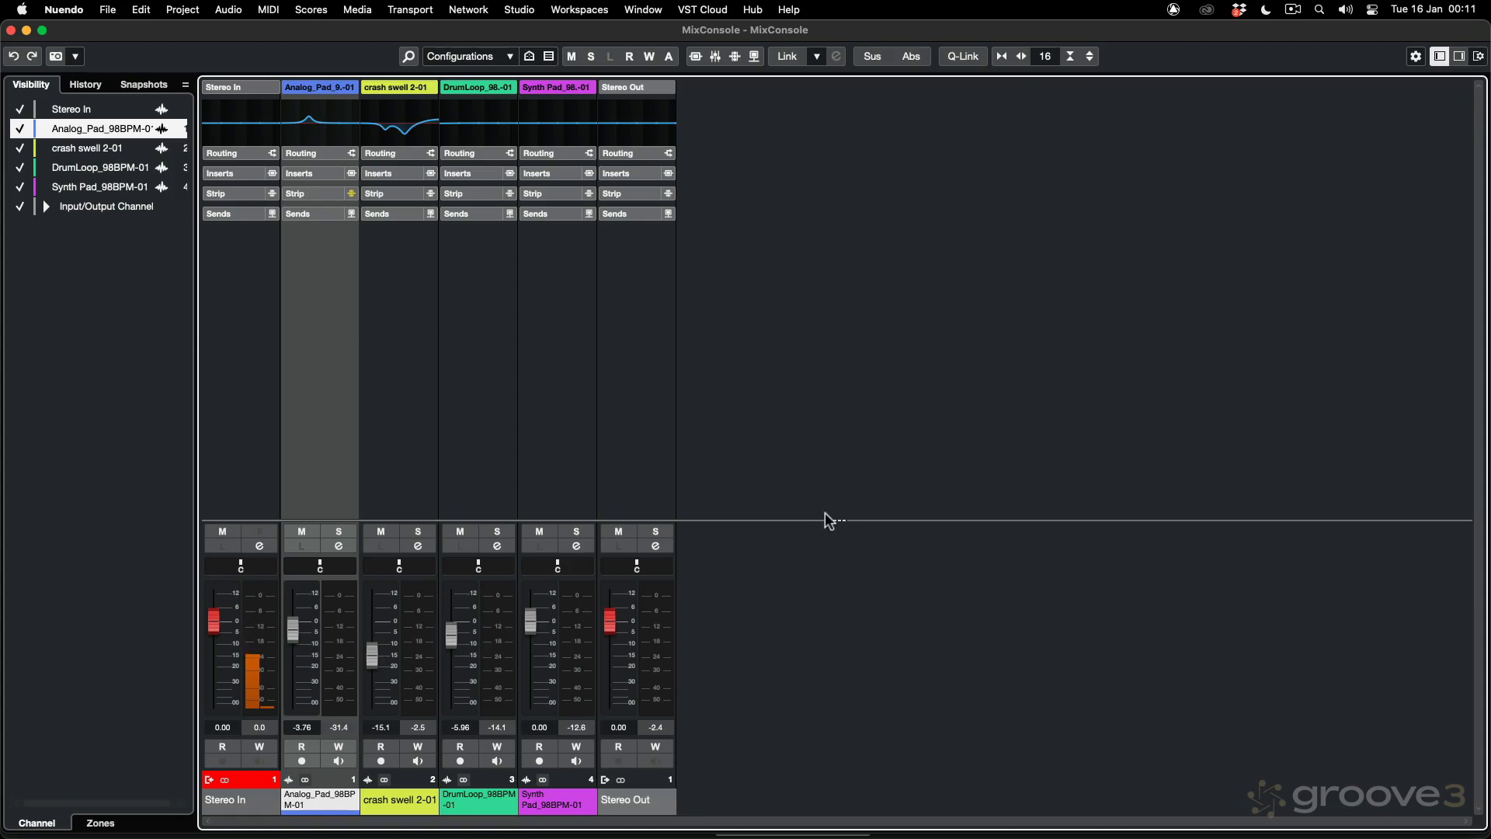
Step: Load the Chorus effect into the first insert slot of the Analog_Pad channel
left_click_drag(827, 519, 822, 376)
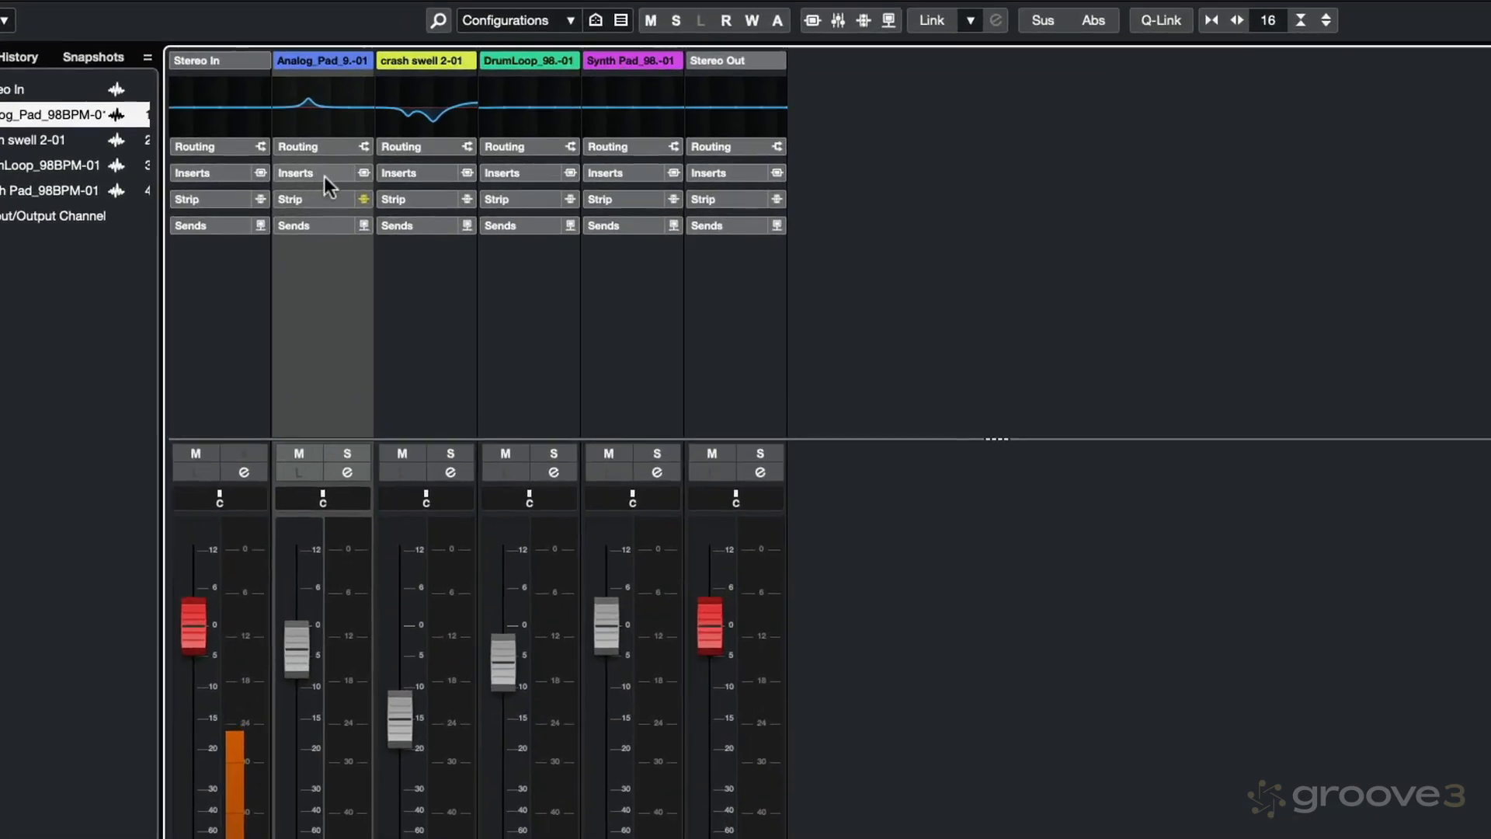
left_click(324, 174)
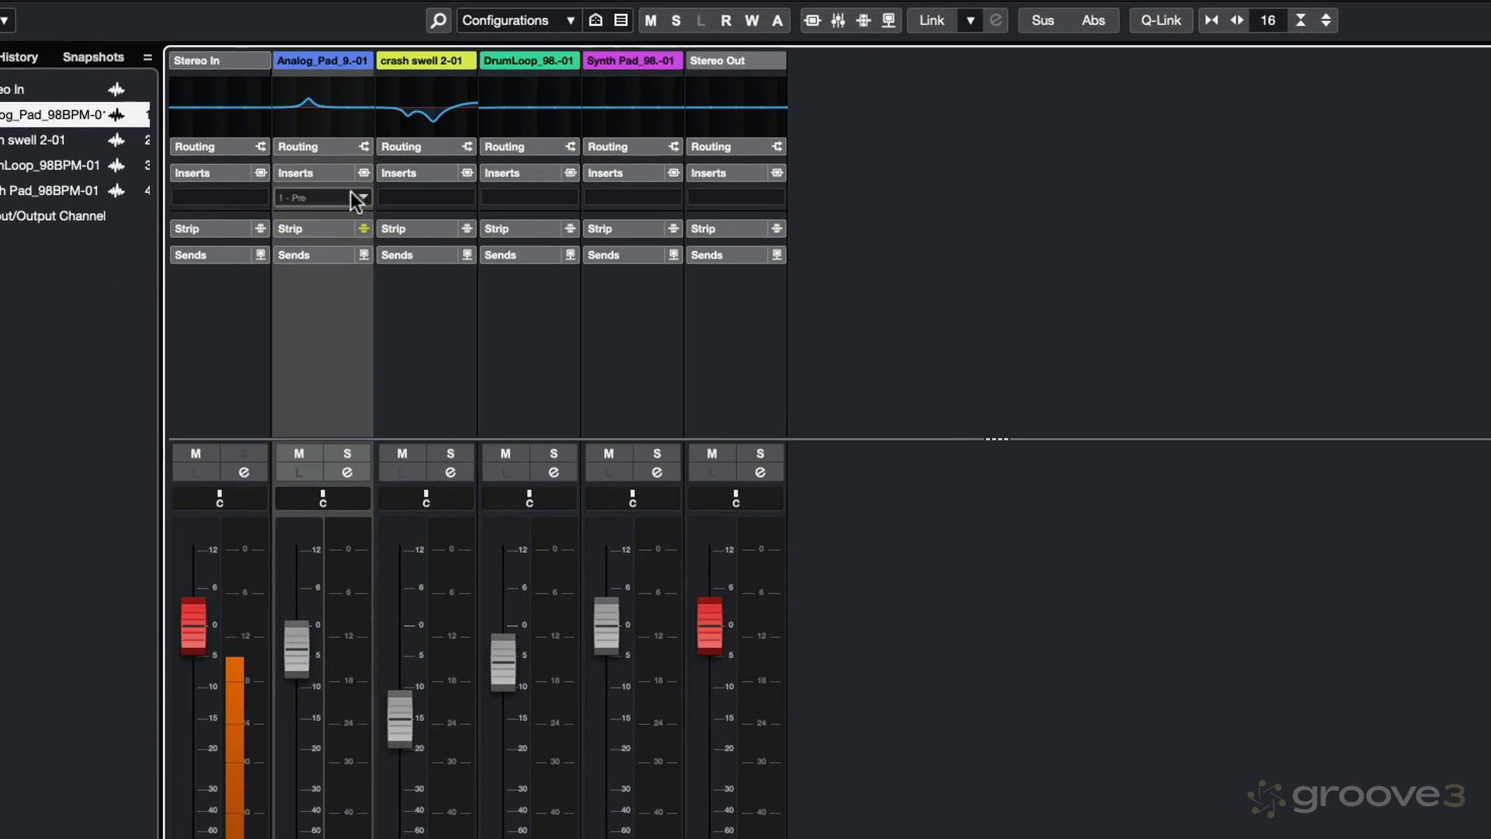
left_click(334, 198)
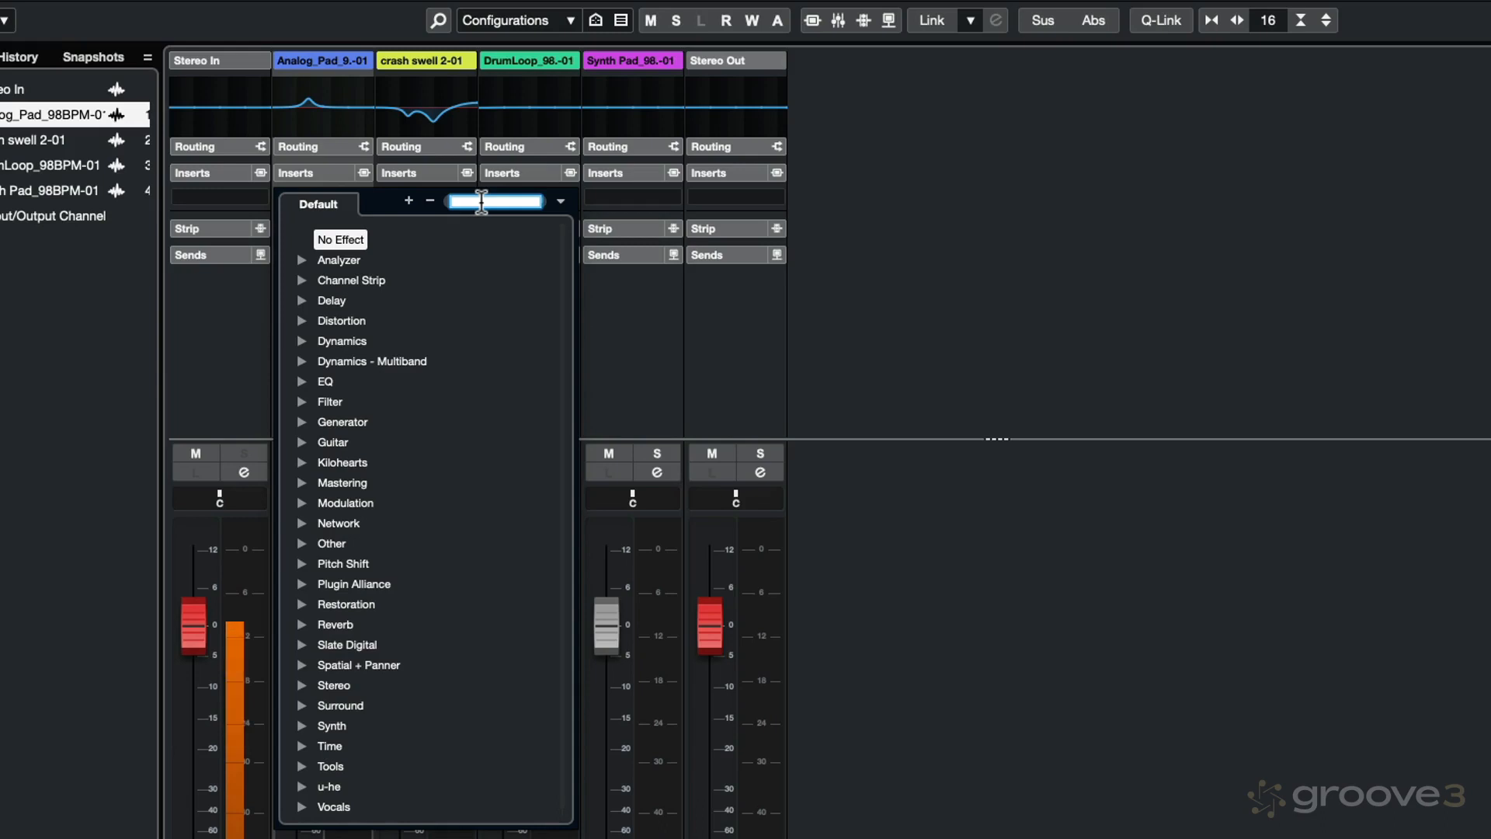
type("choruys")
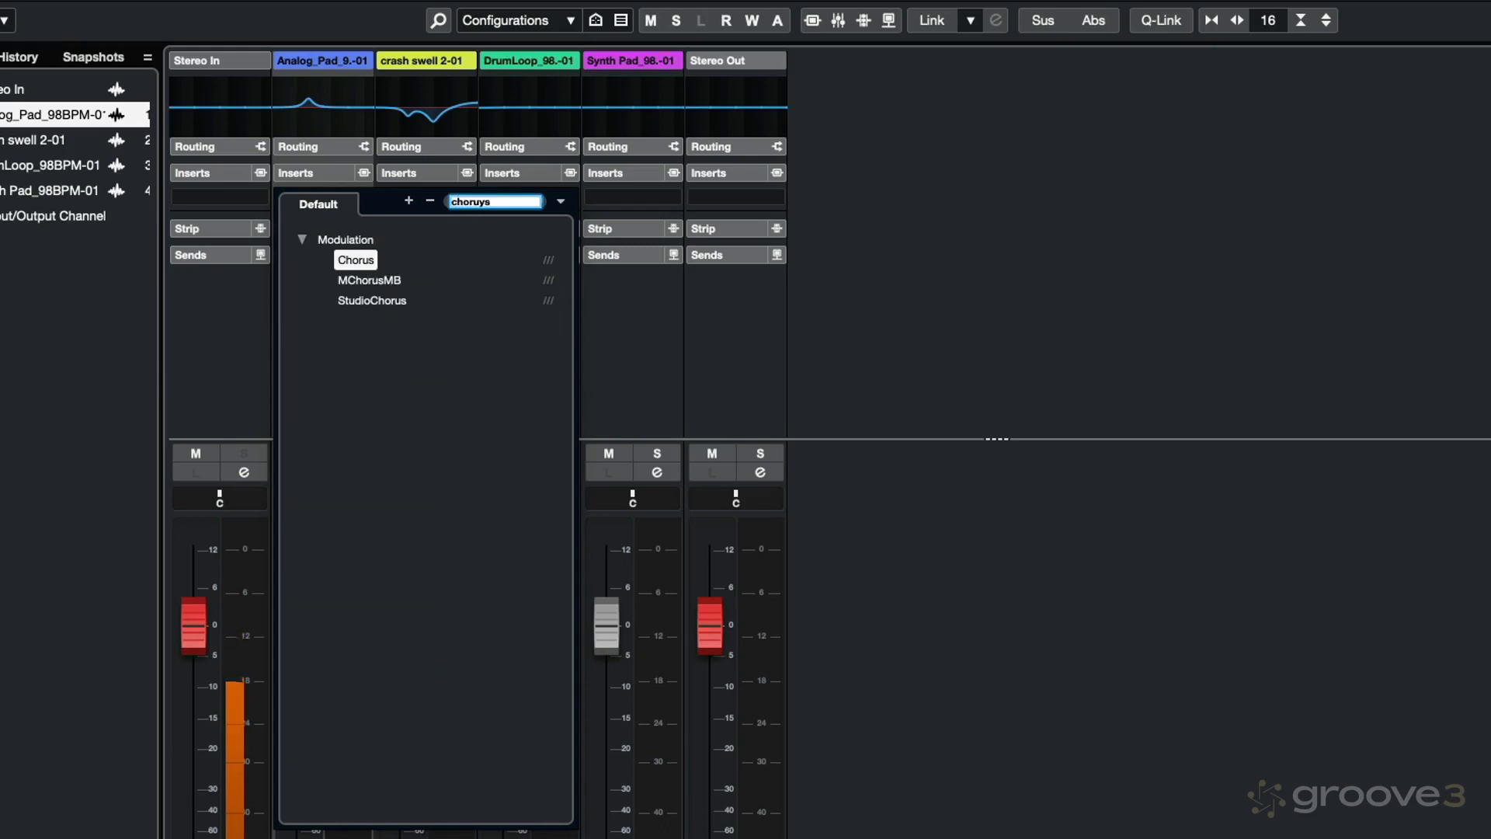
left_click(354, 259)
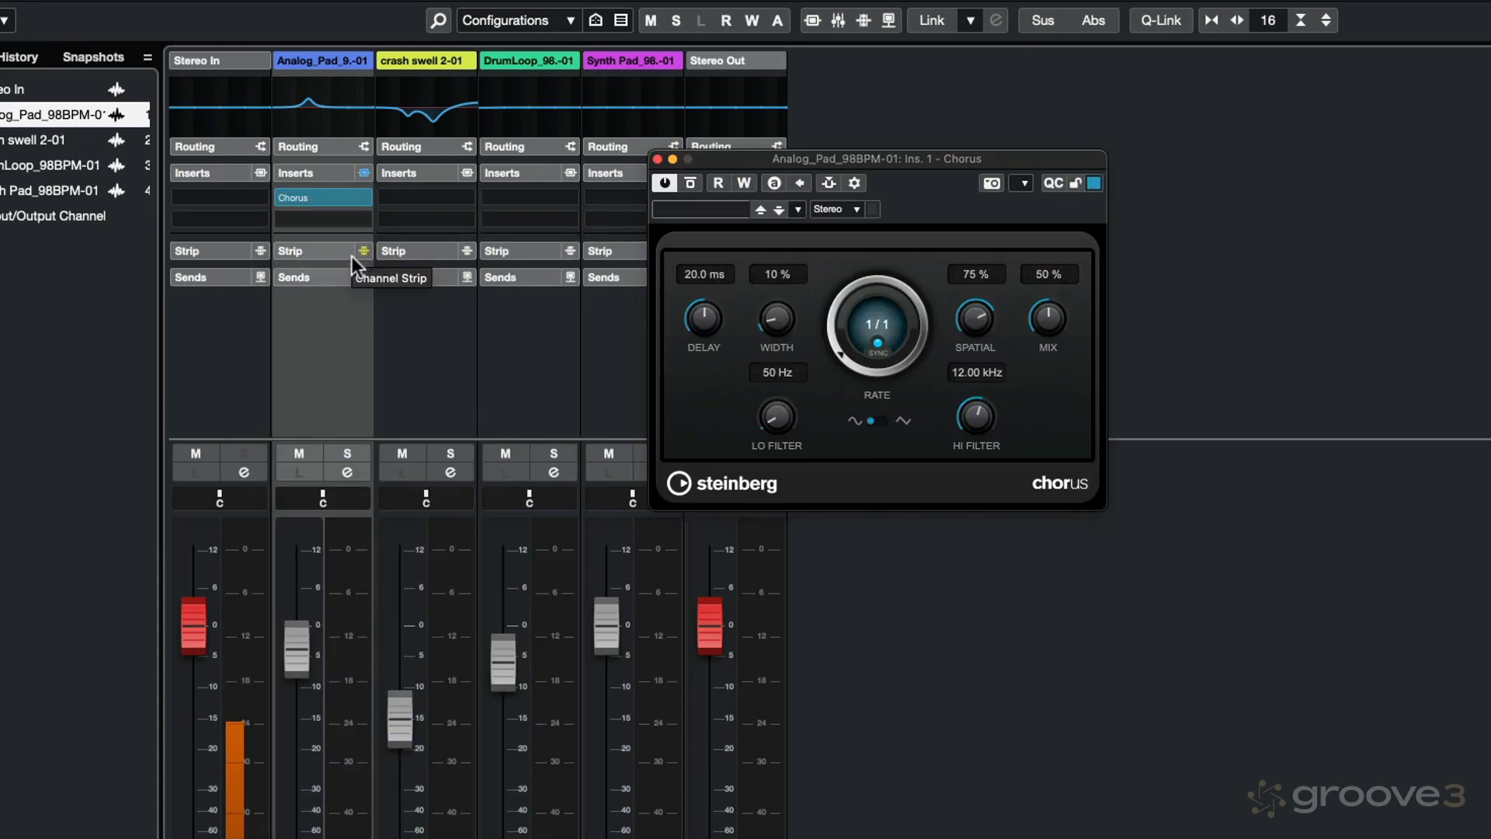
Step: Solo the Analog_Pad channel and set Chorus to 43 % width, unsynced rate of 0.52 Hz and 64 % mix
left_click(343, 448)
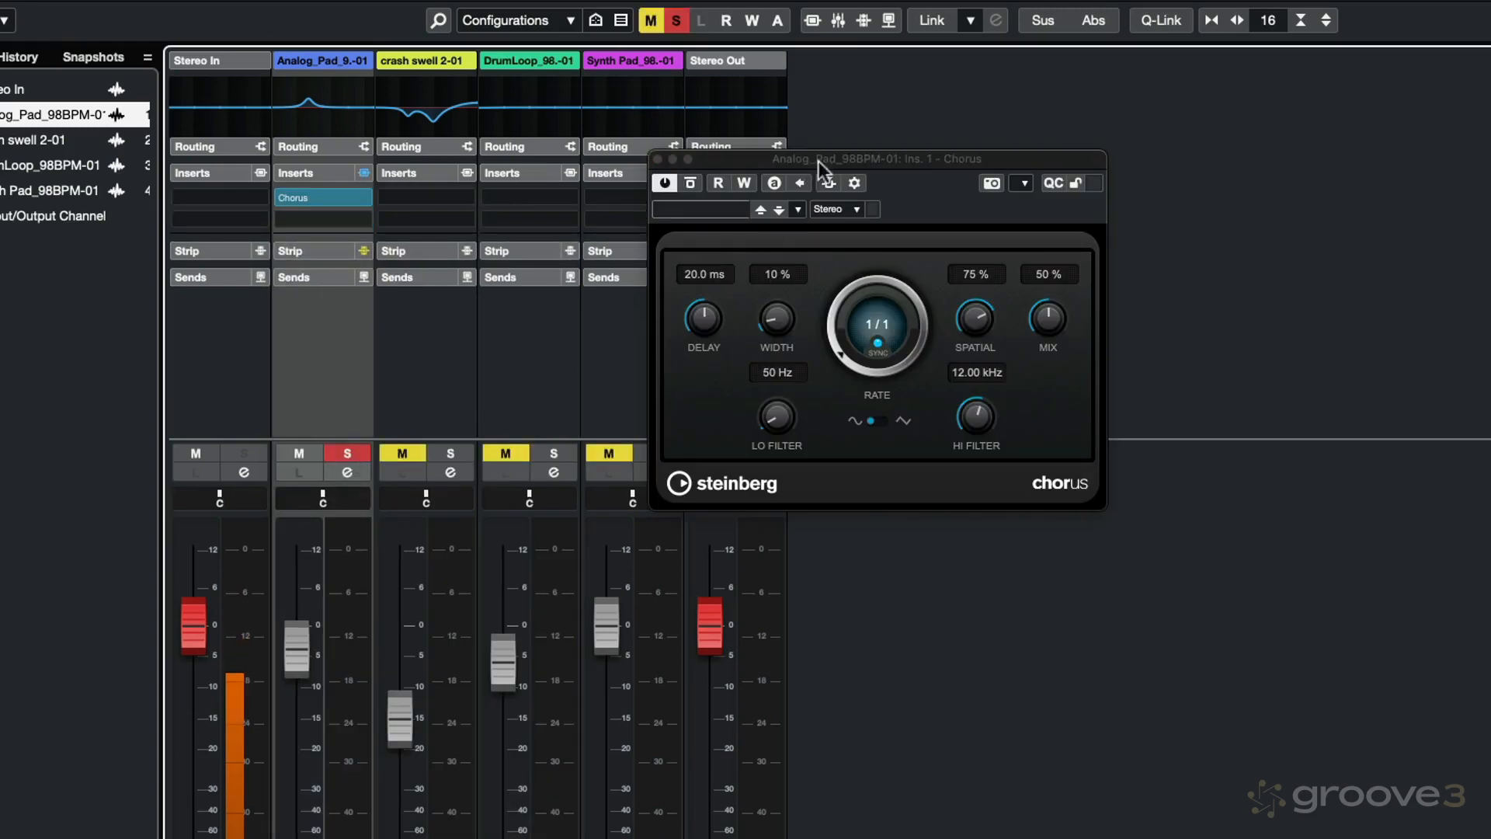
left_click(854, 161)
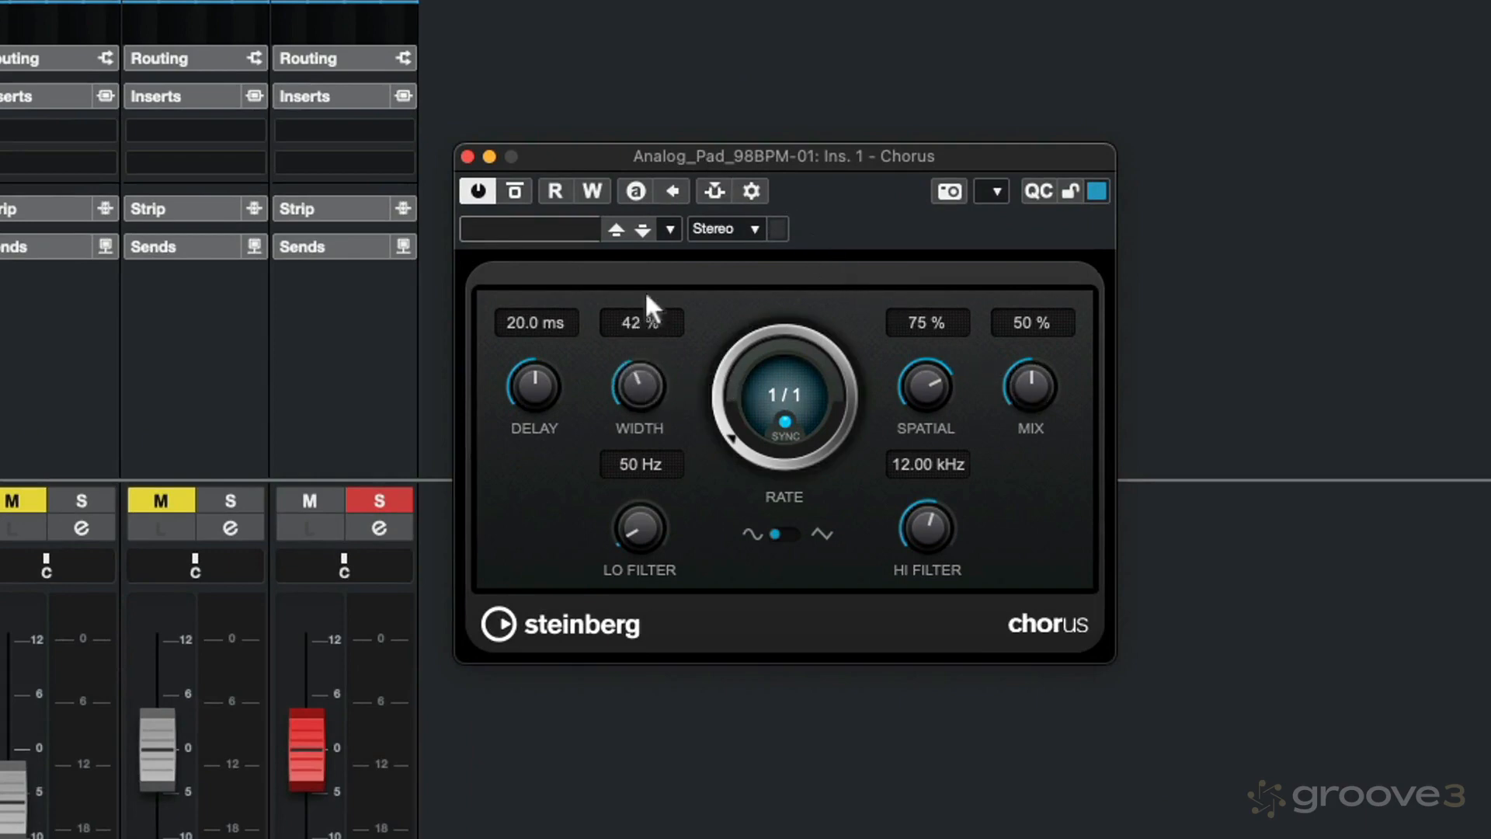
left_click_drag(647, 295, 646, 294)
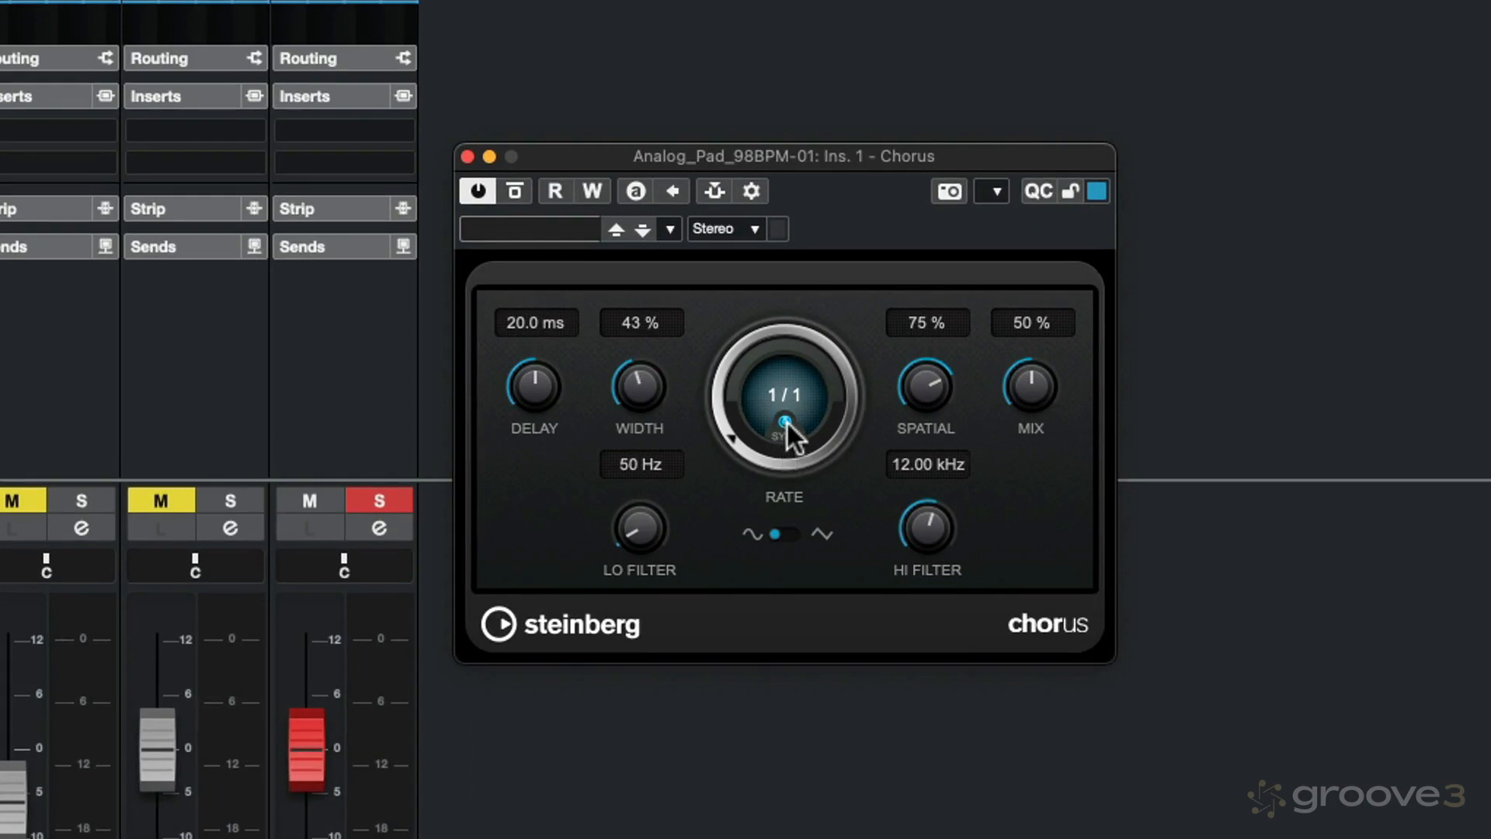
left_click(785, 428)
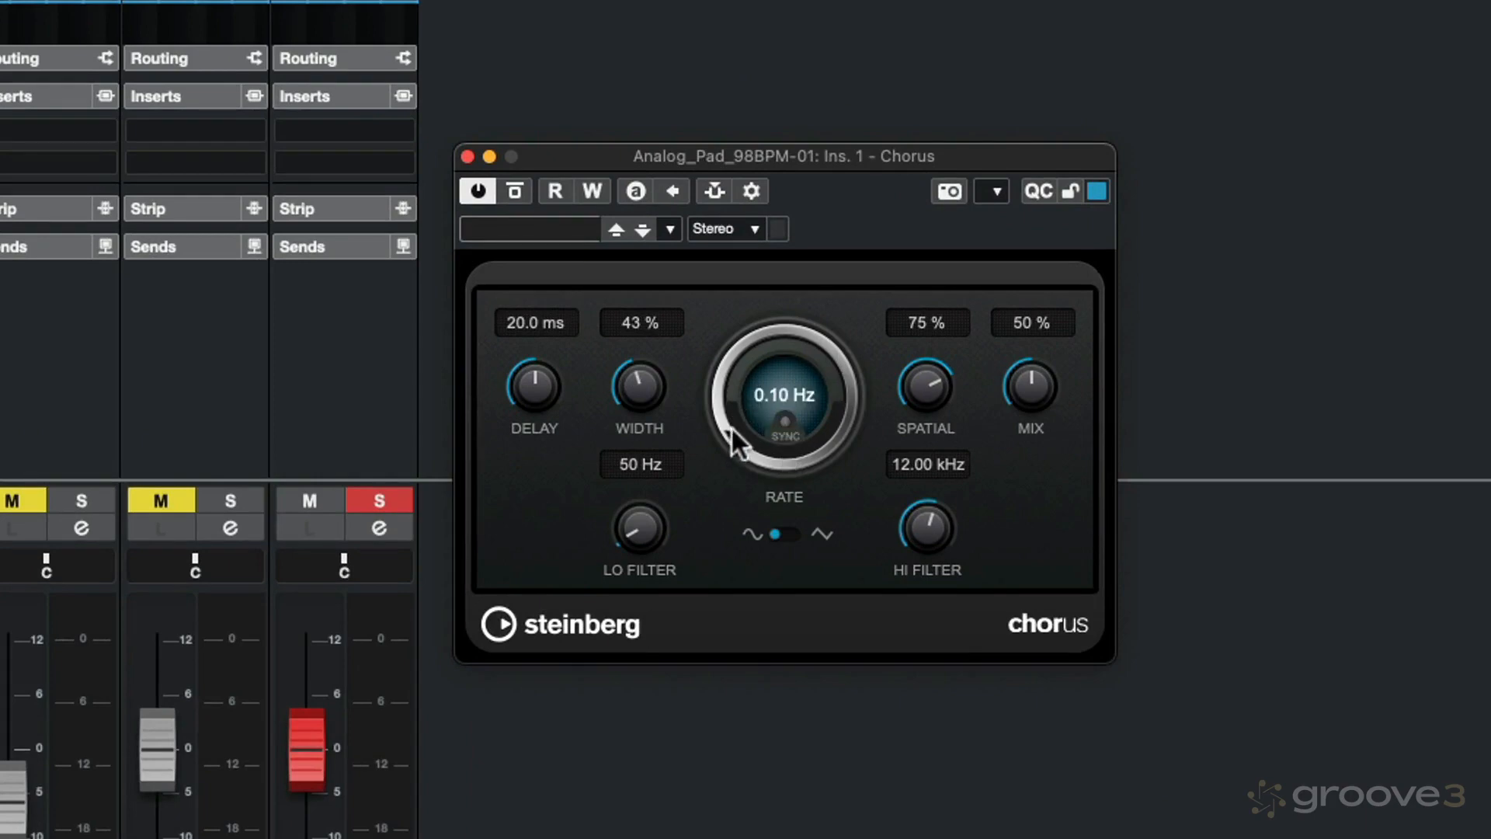
left_click_drag(732, 431, 729, 399)
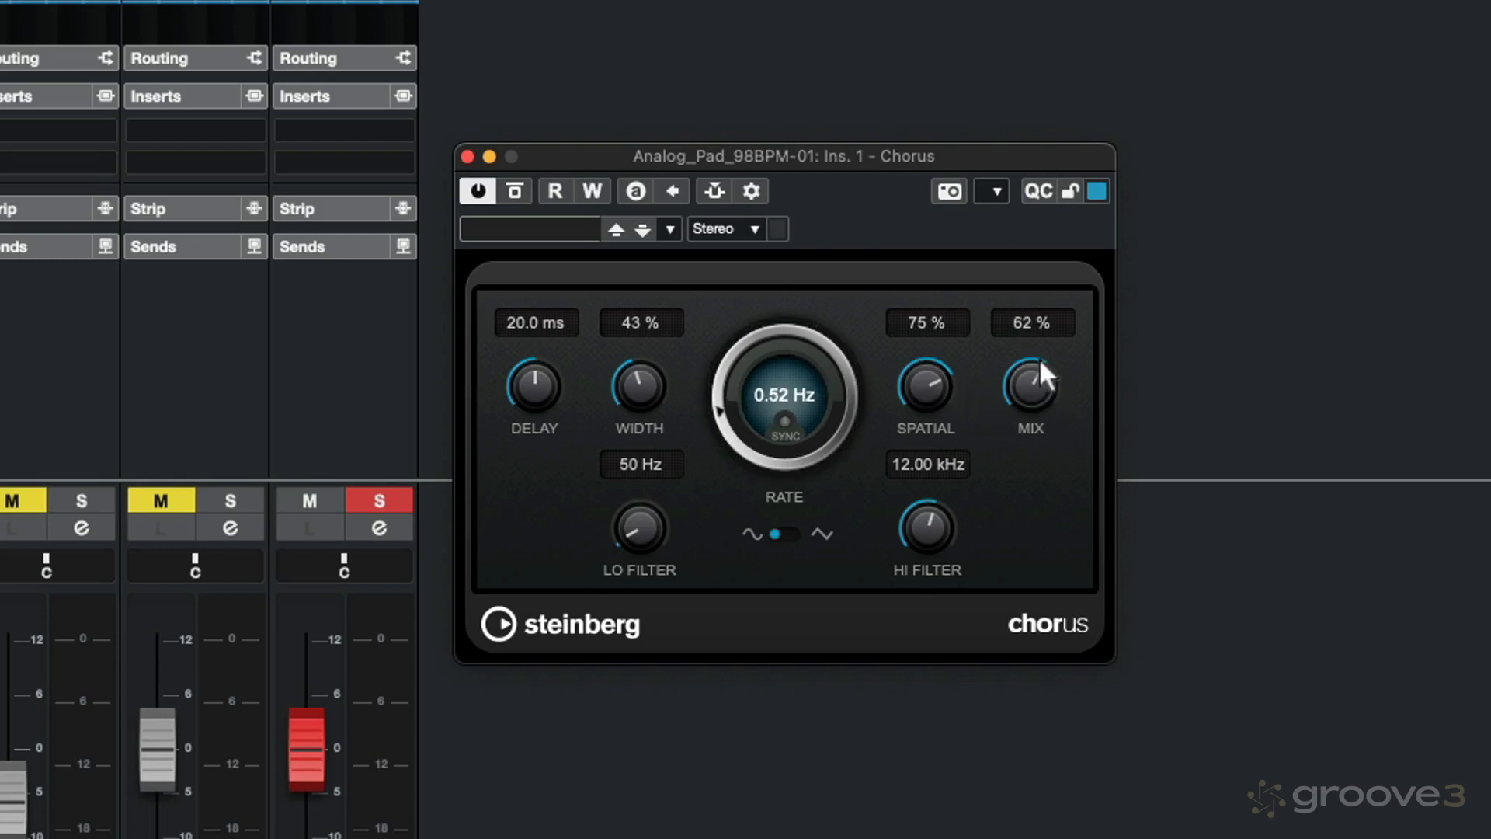
left_click_drag(1041, 351, 1041, 356)
Step: Compare the pad with and without Chorus by switching the effect off and on and toggling its bypass
left_click(475, 187)
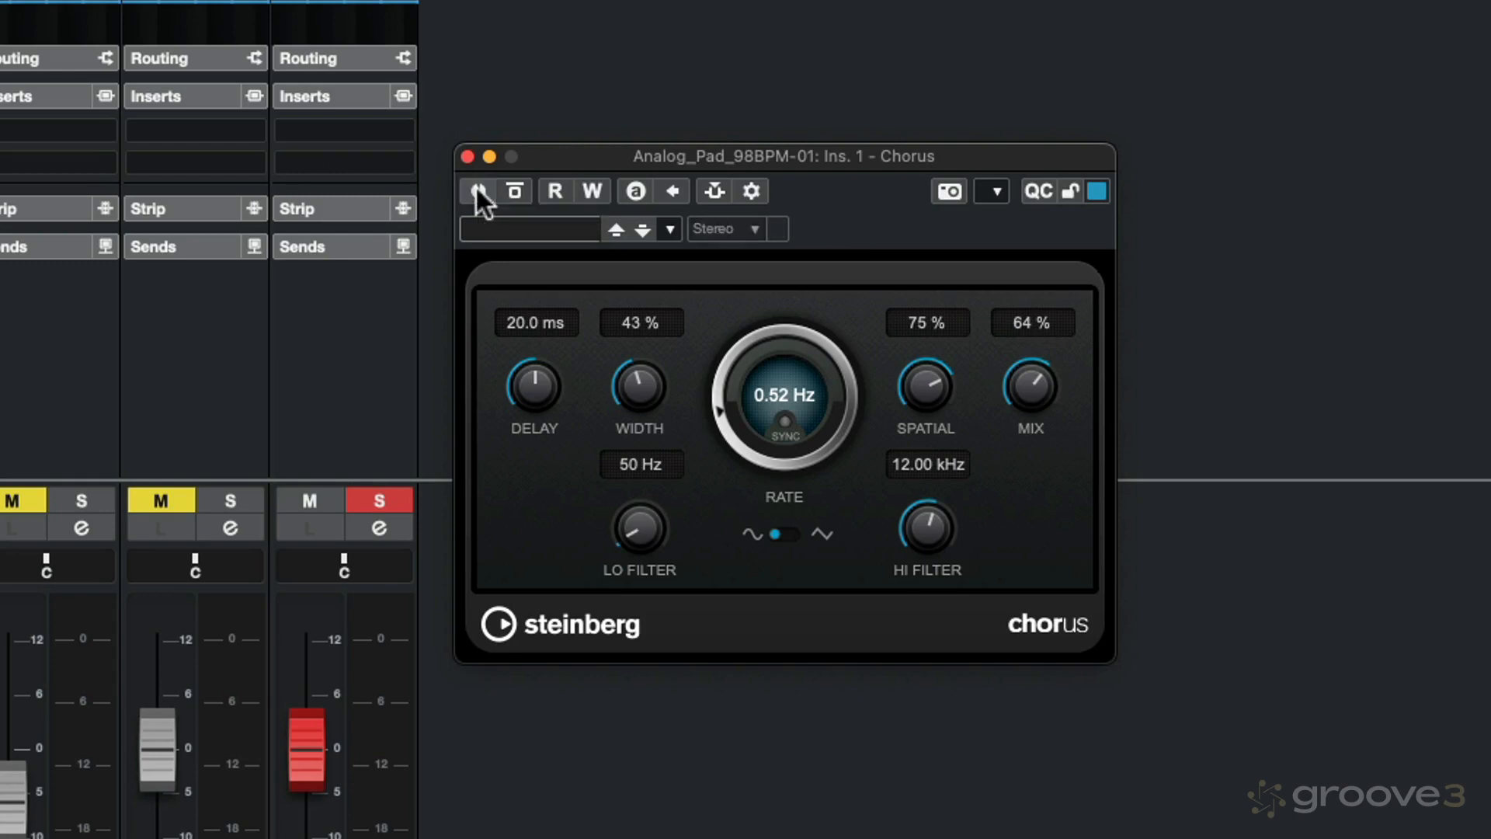
left_click(475, 188)
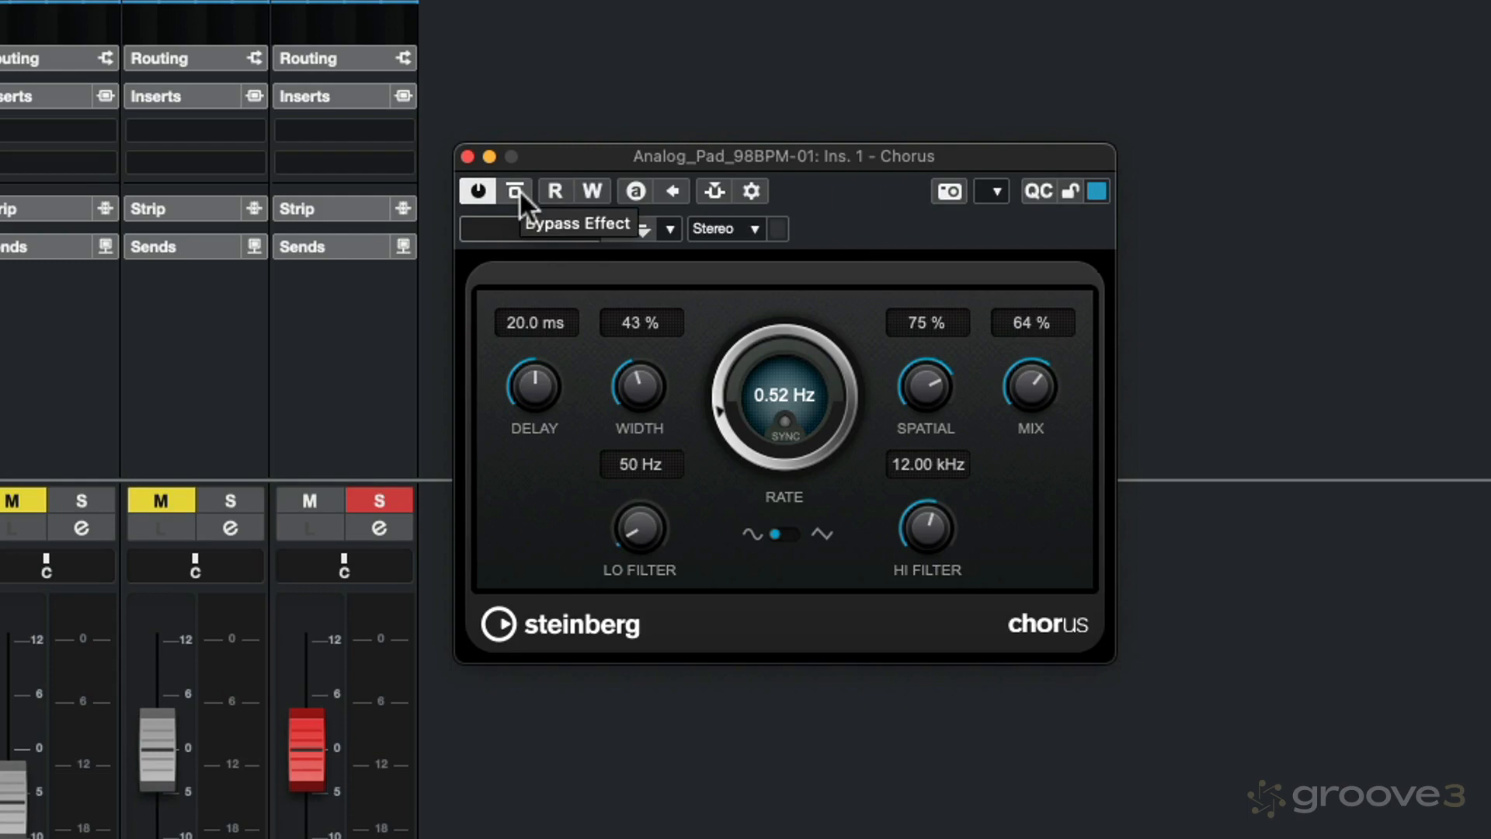
left_click(516, 190)
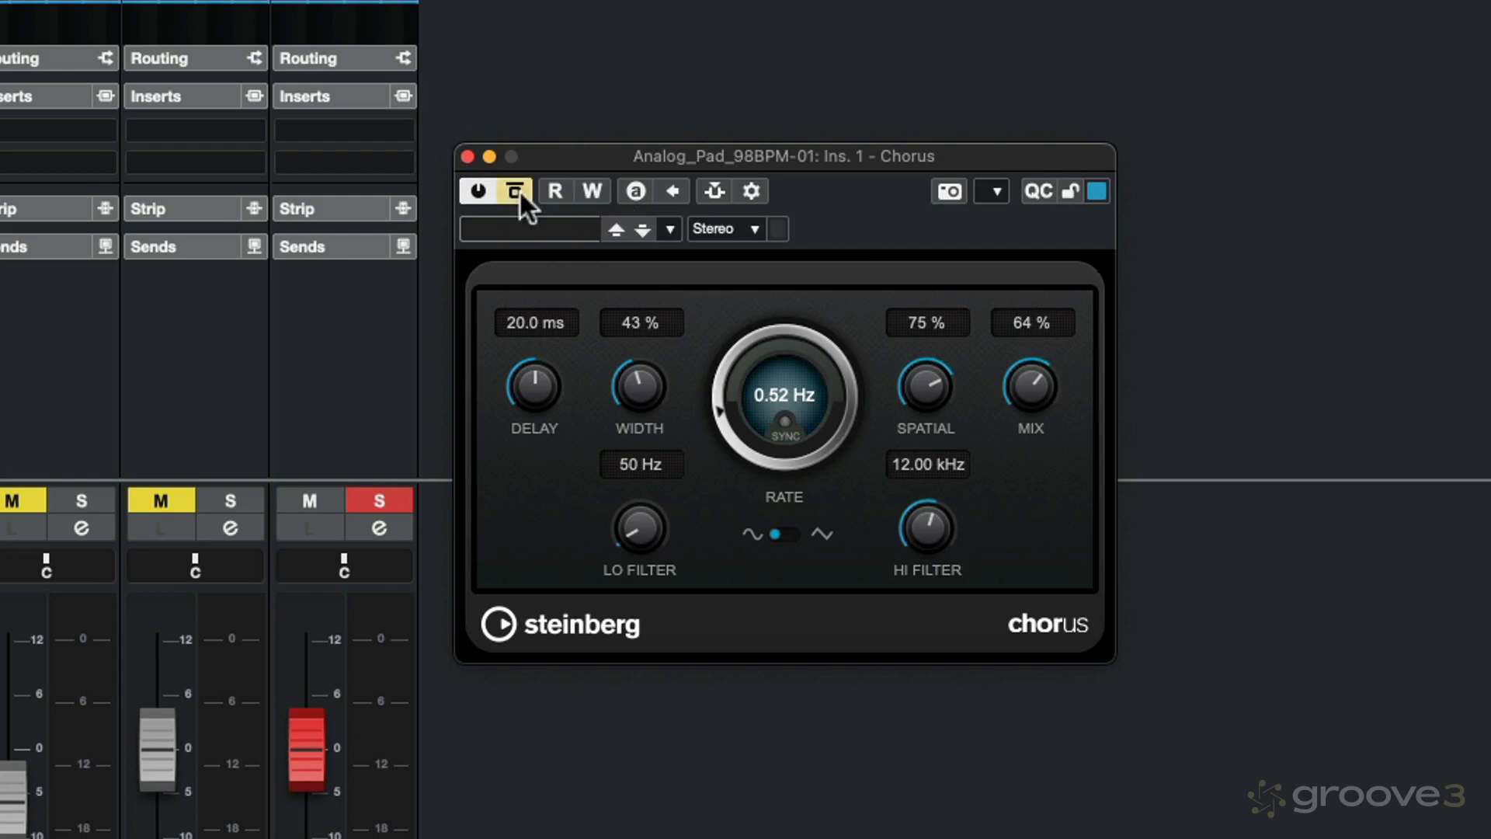
left_click(517, 189)
Step: Lower the Chorus rate to 0.40 Hz and close the effect's editor
mouse_move(719, 407)
left_mouse_down()
mouse_move(717, 365)
mouse_move(715, 414)
left_mouse_up()
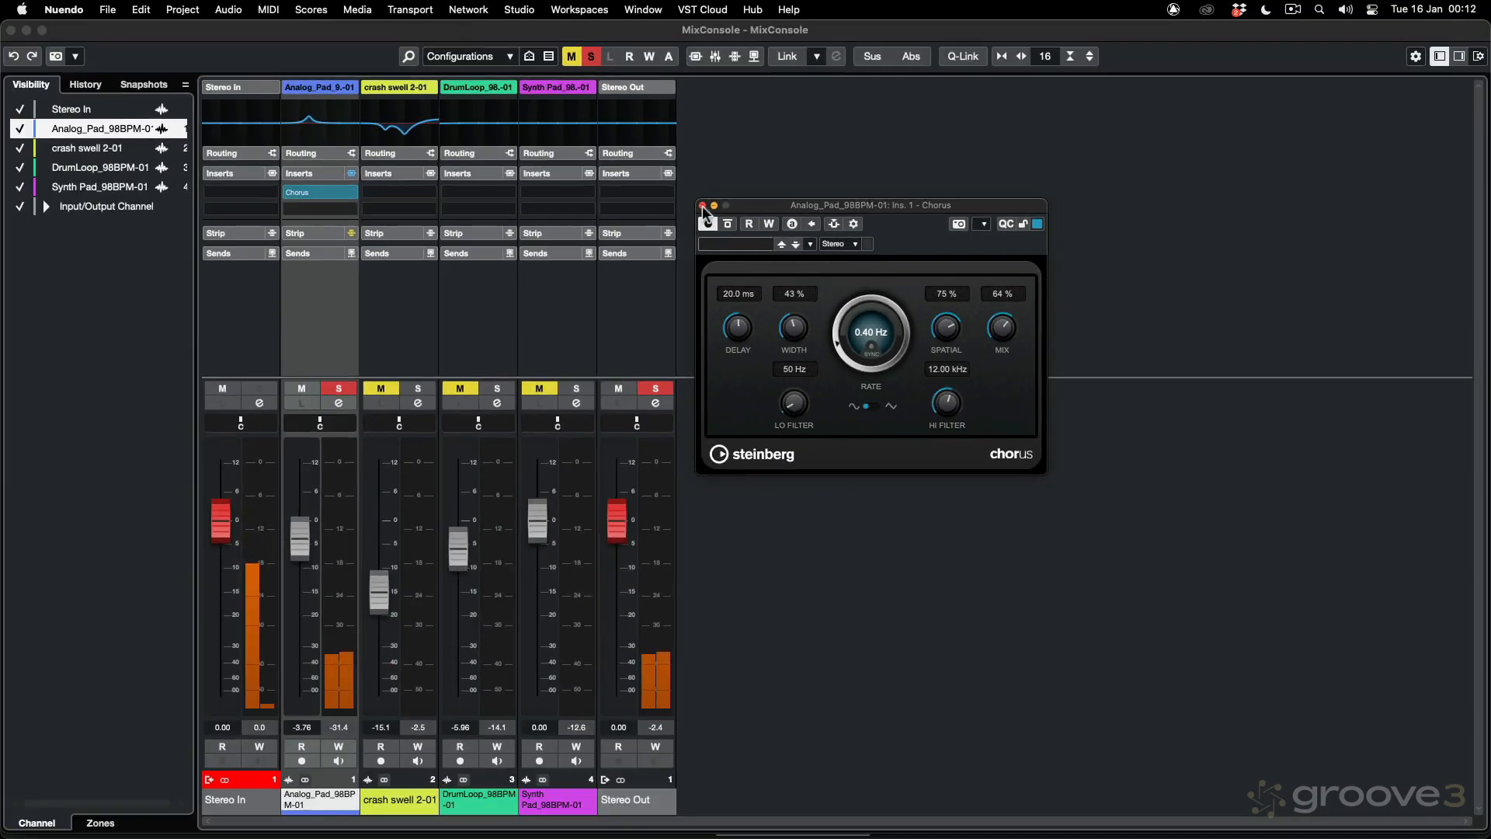
left_click(703, 206)
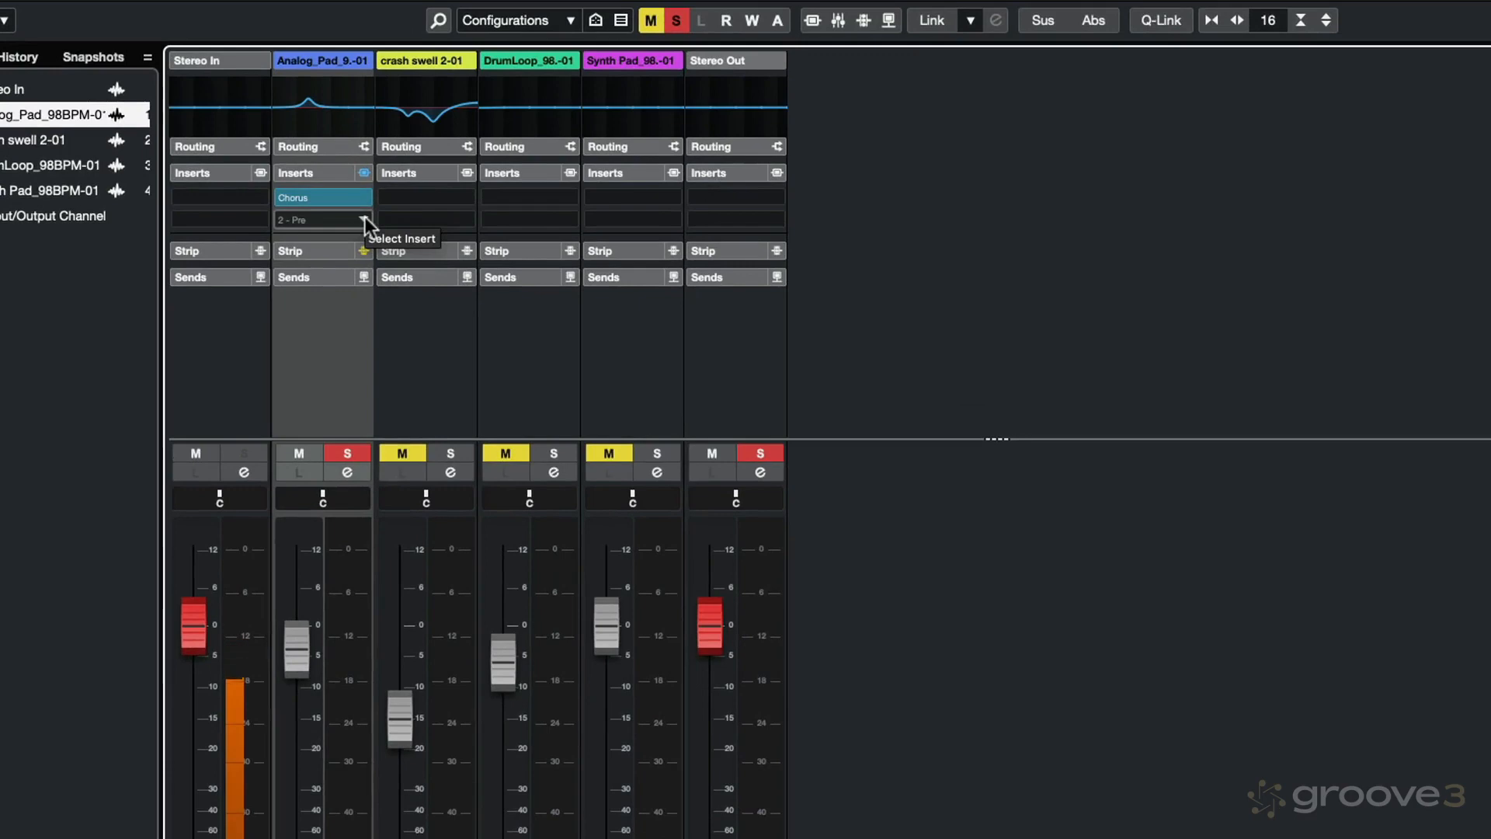
Step: Load PingPongDelay into the second insert slot of the Analog_Pad channel
left_click(365, 219)
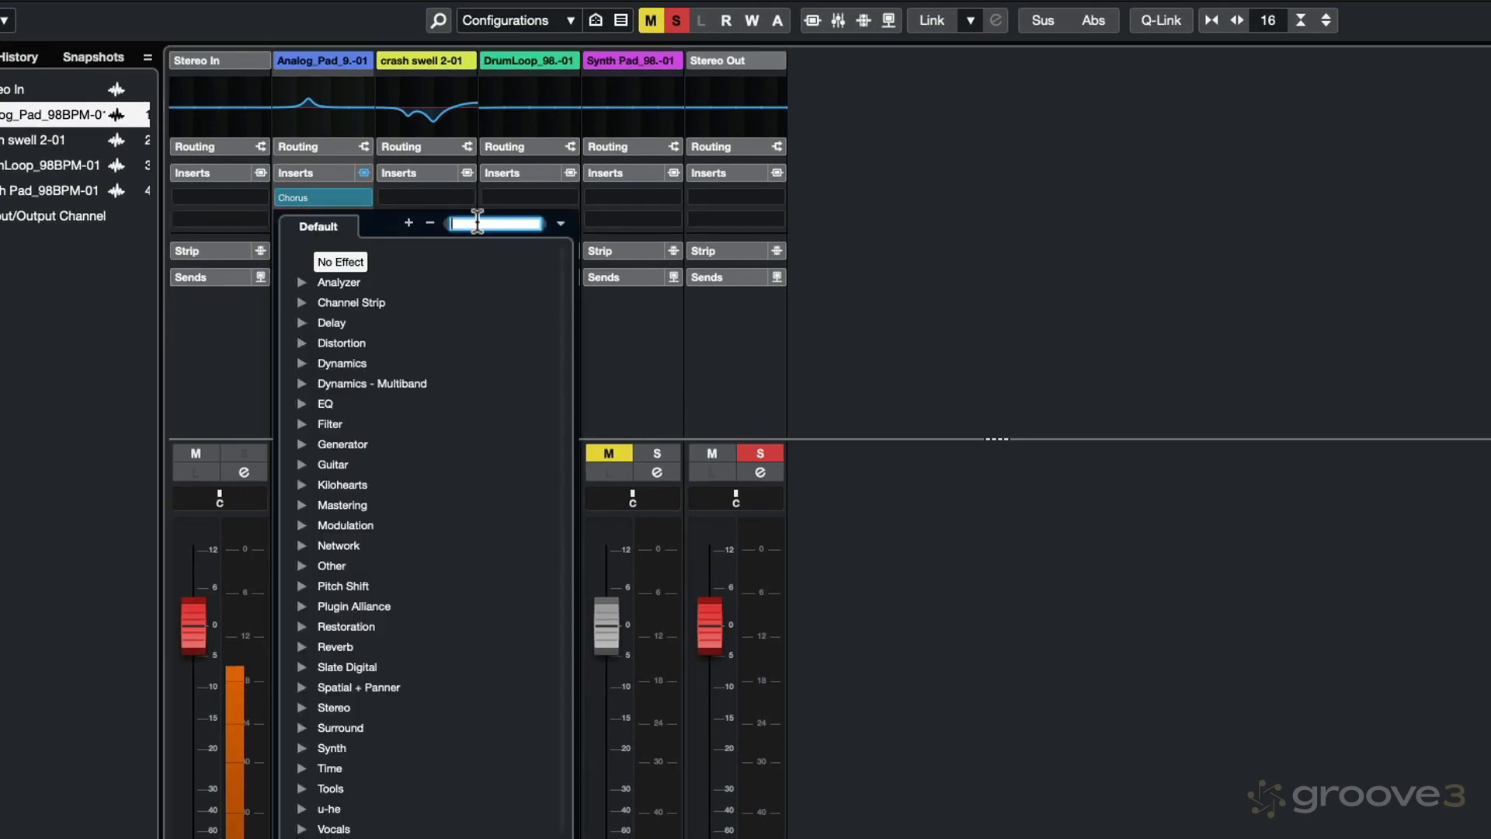
type("delay")
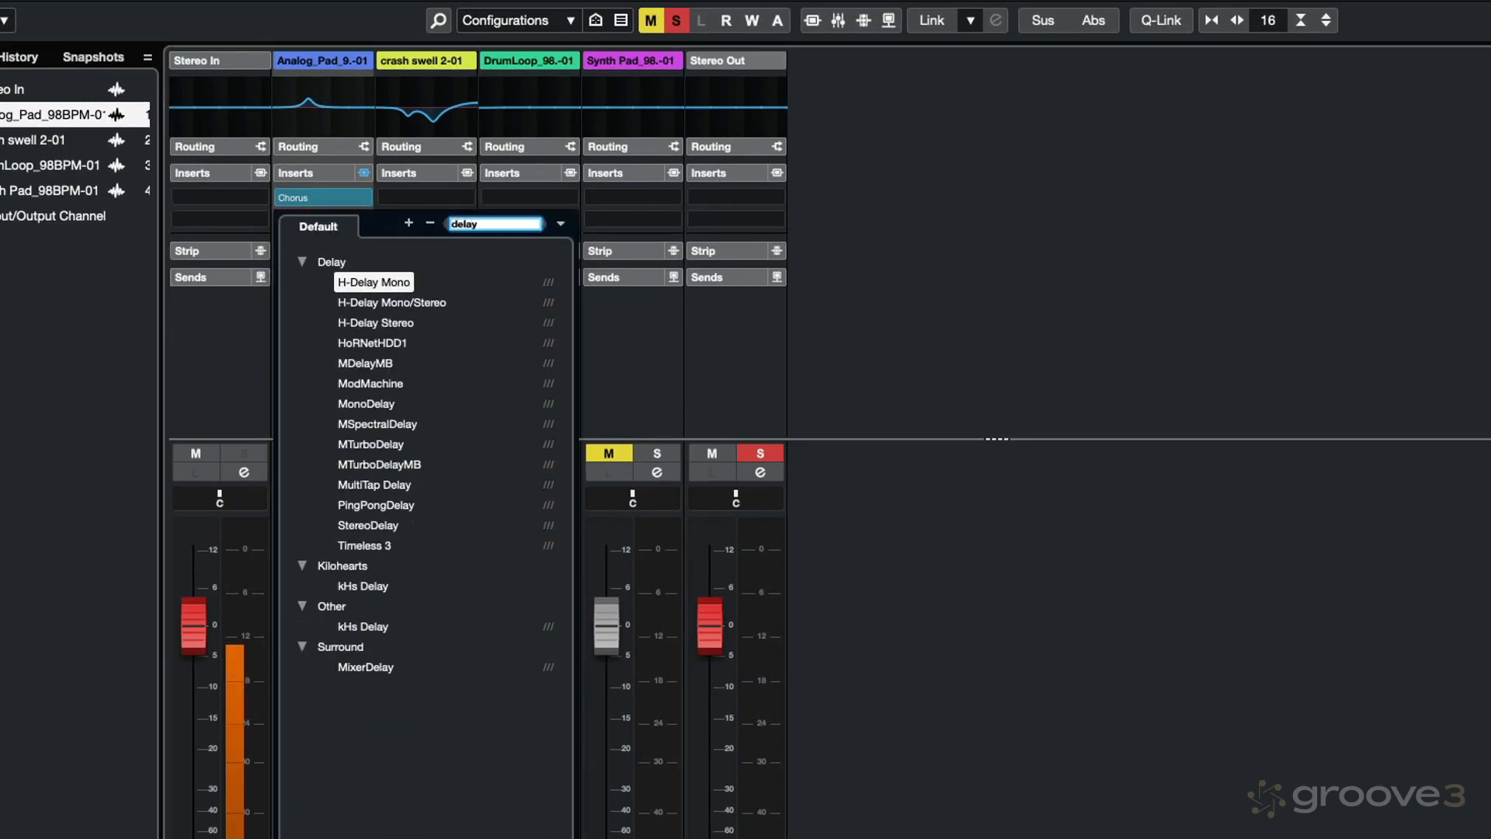
left_click(380, 505)
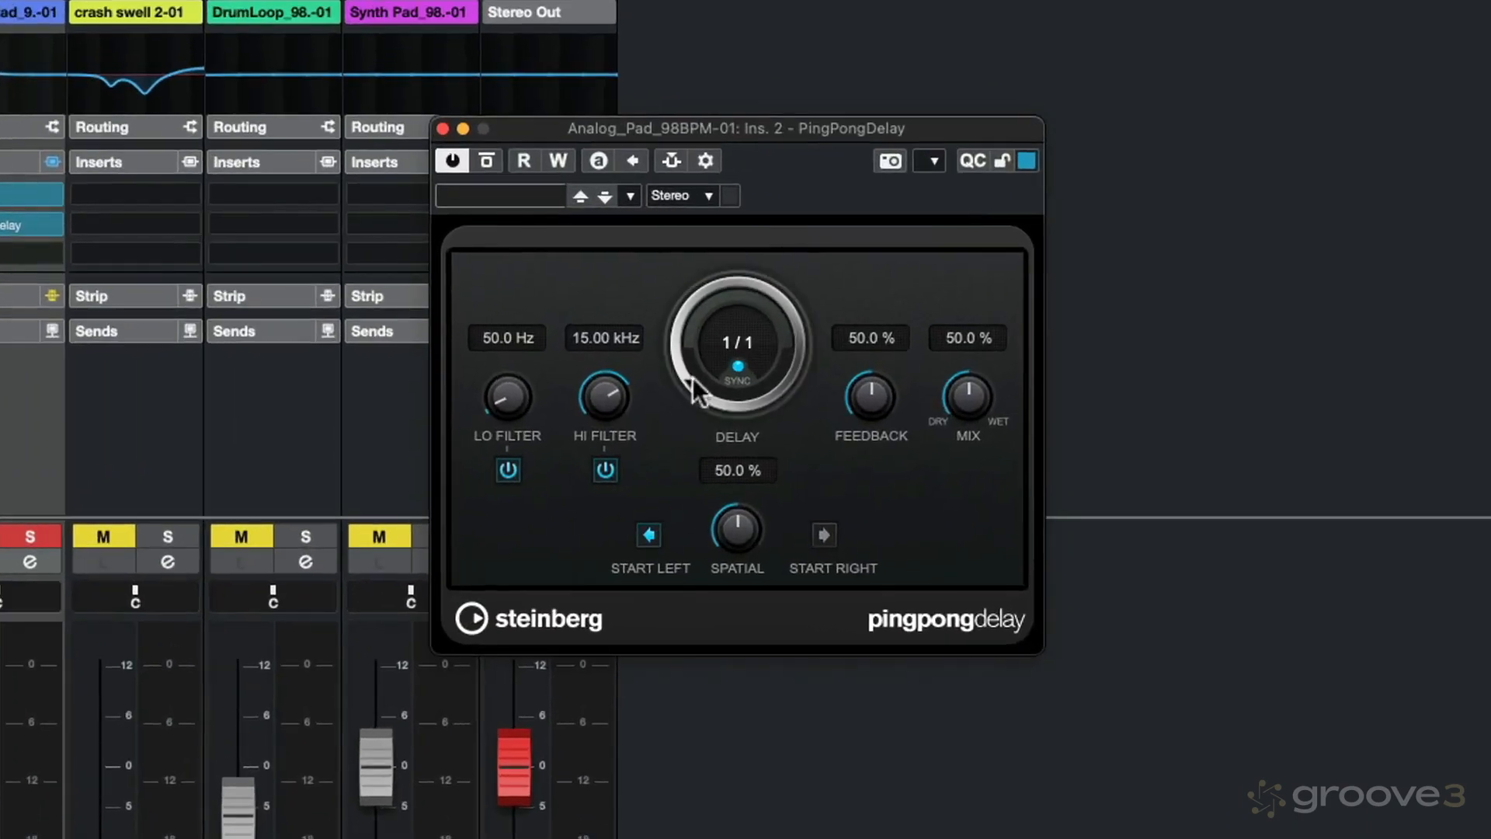
Step: Set PingPongDelay to a 1/16 delay, 298.9 Hz lo filter, 64.5 % mix and 74.5 % spatial
left_click_drag(844, 336, 836, 284)
mouse_move(682, 302)
left_mouse_down()
mouse_move(682, 288)
mouse_move(680, 301)
left_mouse_up()
left_click_drag(519, 338, 524, 314)
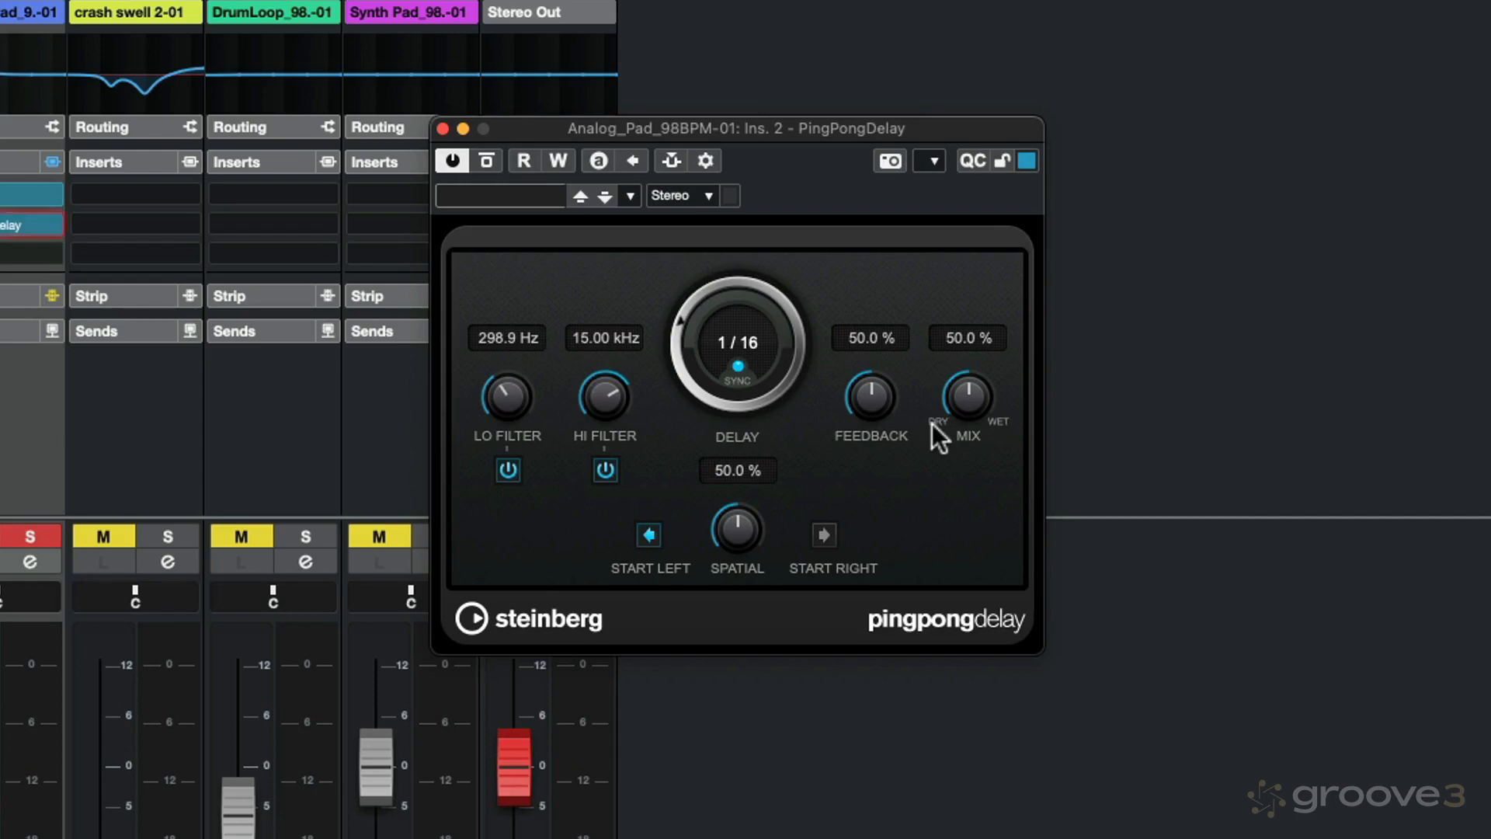
left_click_drag(964, 407, 963, 362)
left_click_drag(752, 482, 752, 466)
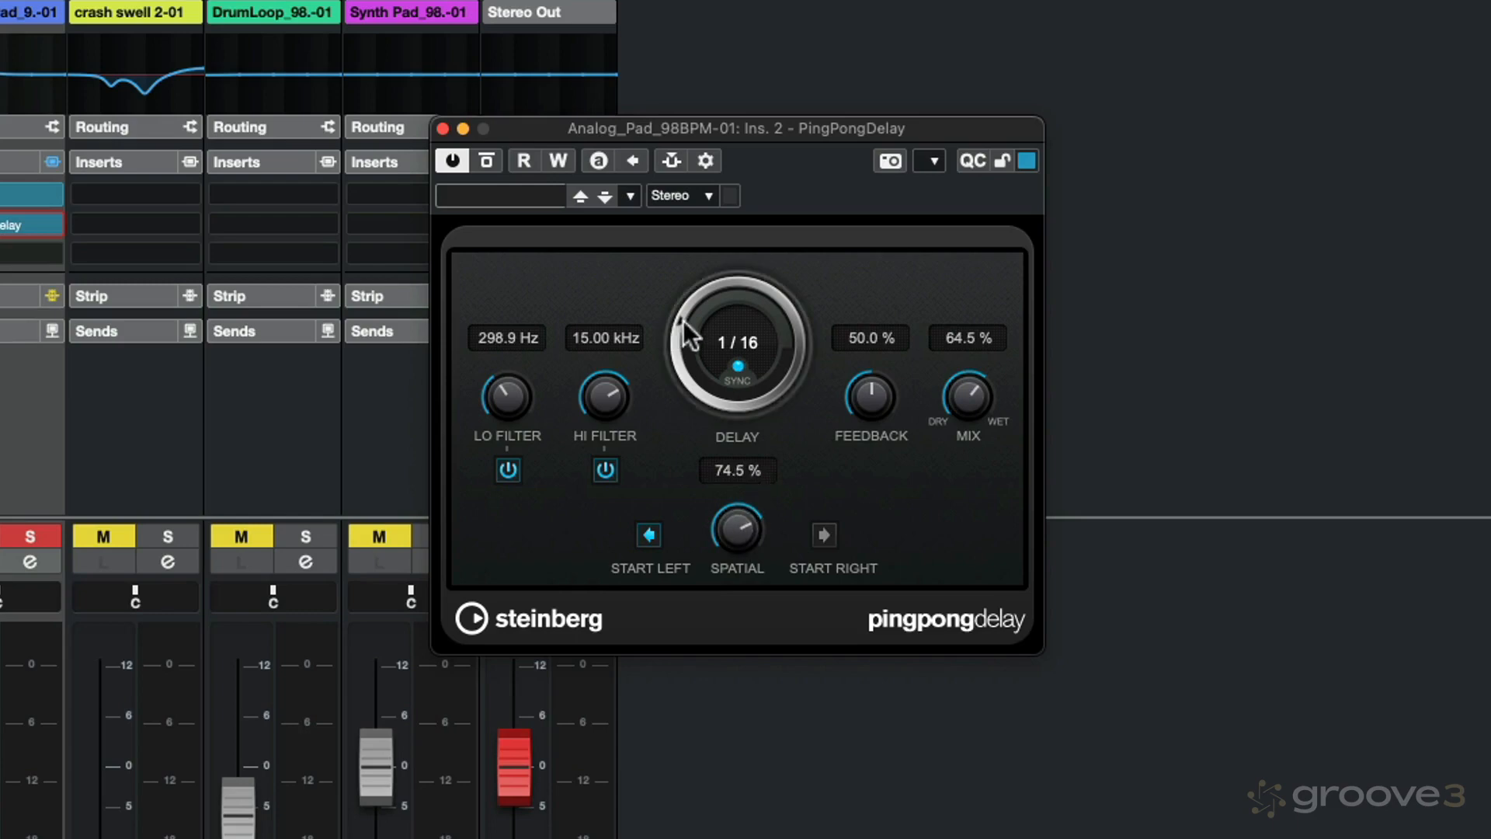
Step: Refine PingPongDelay to a 1/8 delay, 358.1 Hz lo filter, 17.07 kHz hi filter and 58 % feedback, and close its editor
left_click_drag(679, 323, 679, 334)
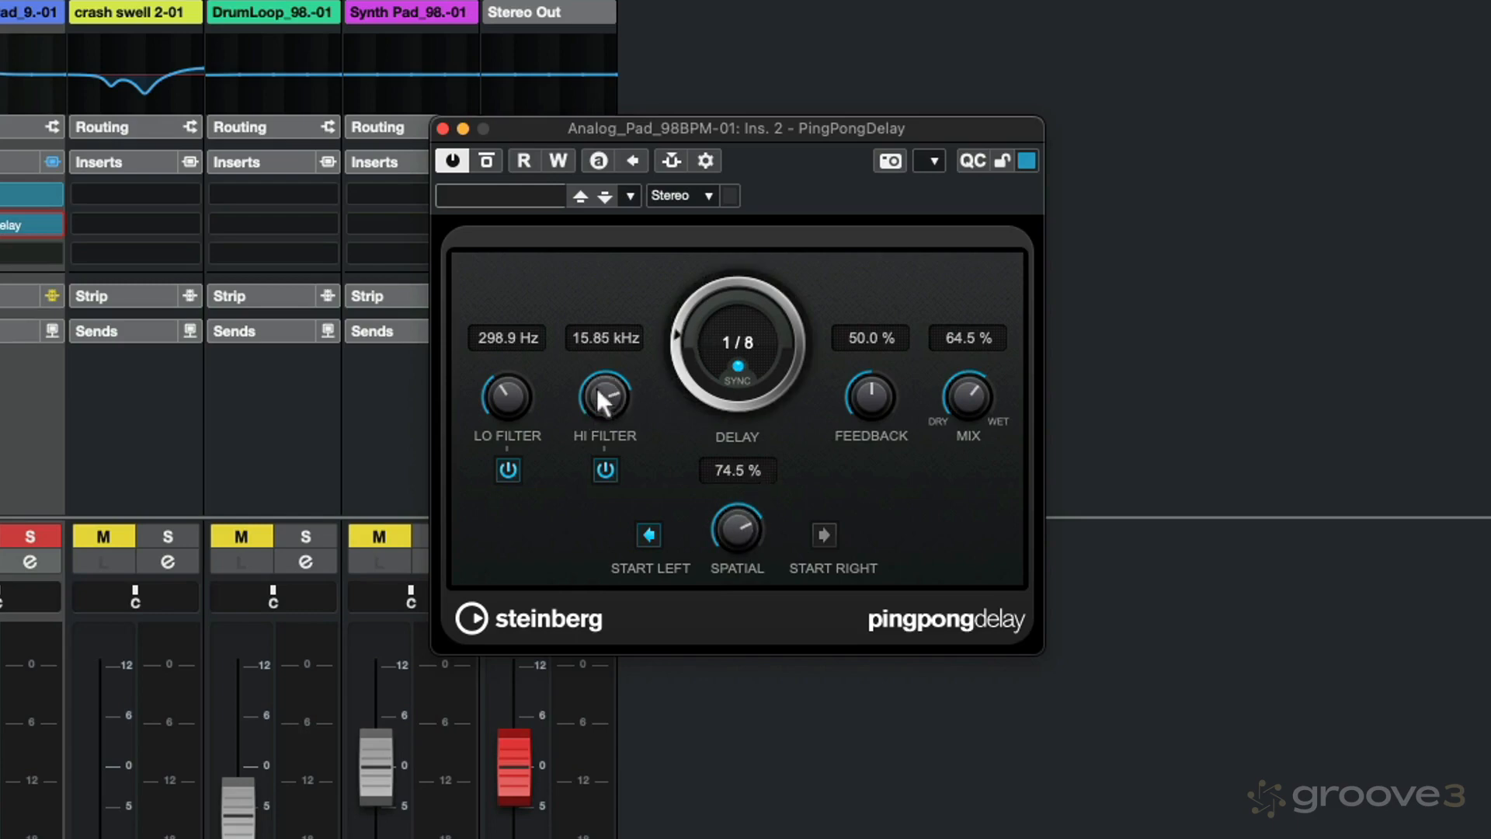
left_click_drag(514, 385, 512, 374)
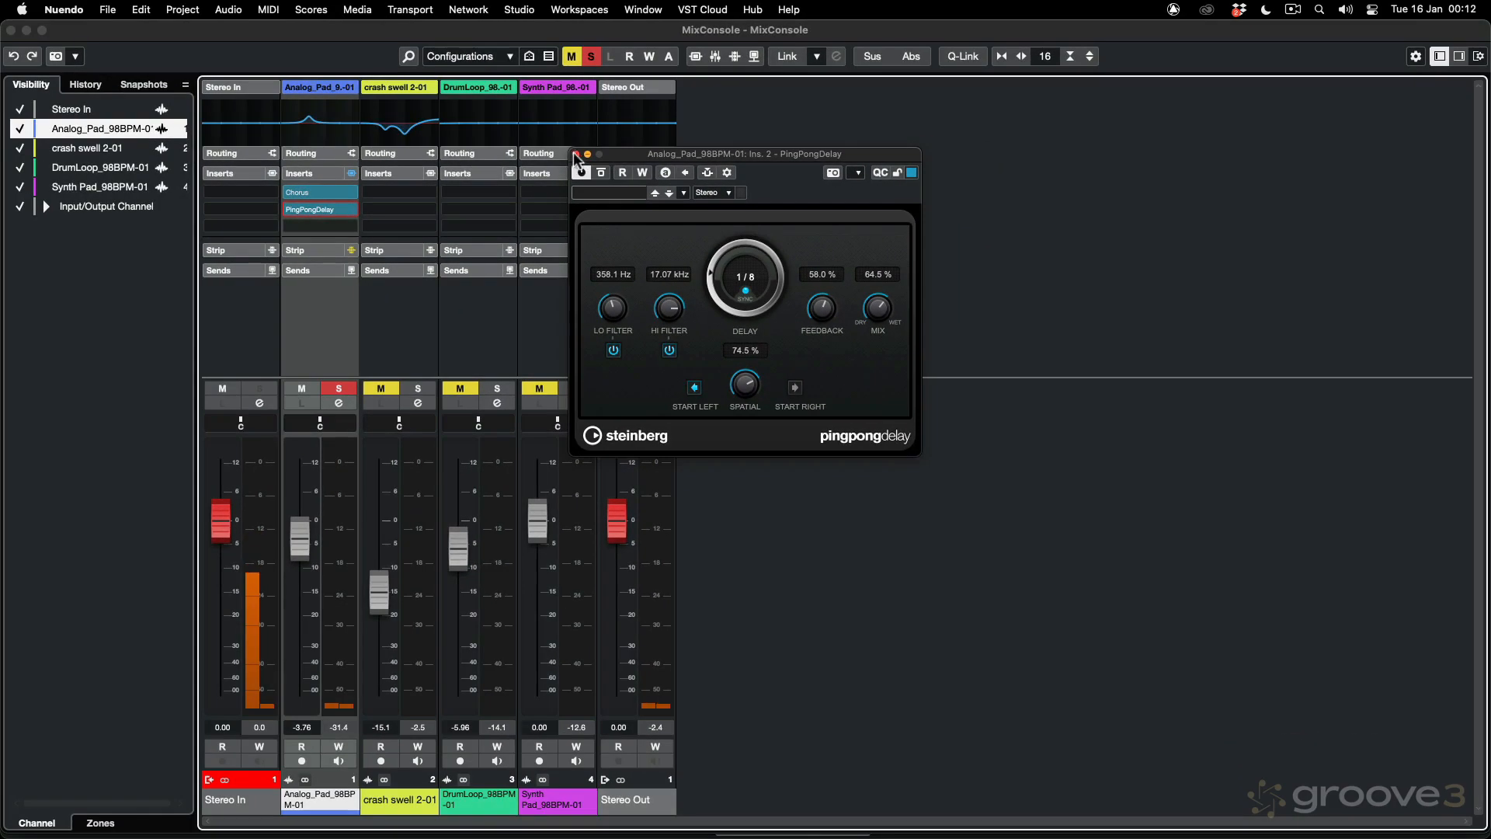
left_click(575, 153)
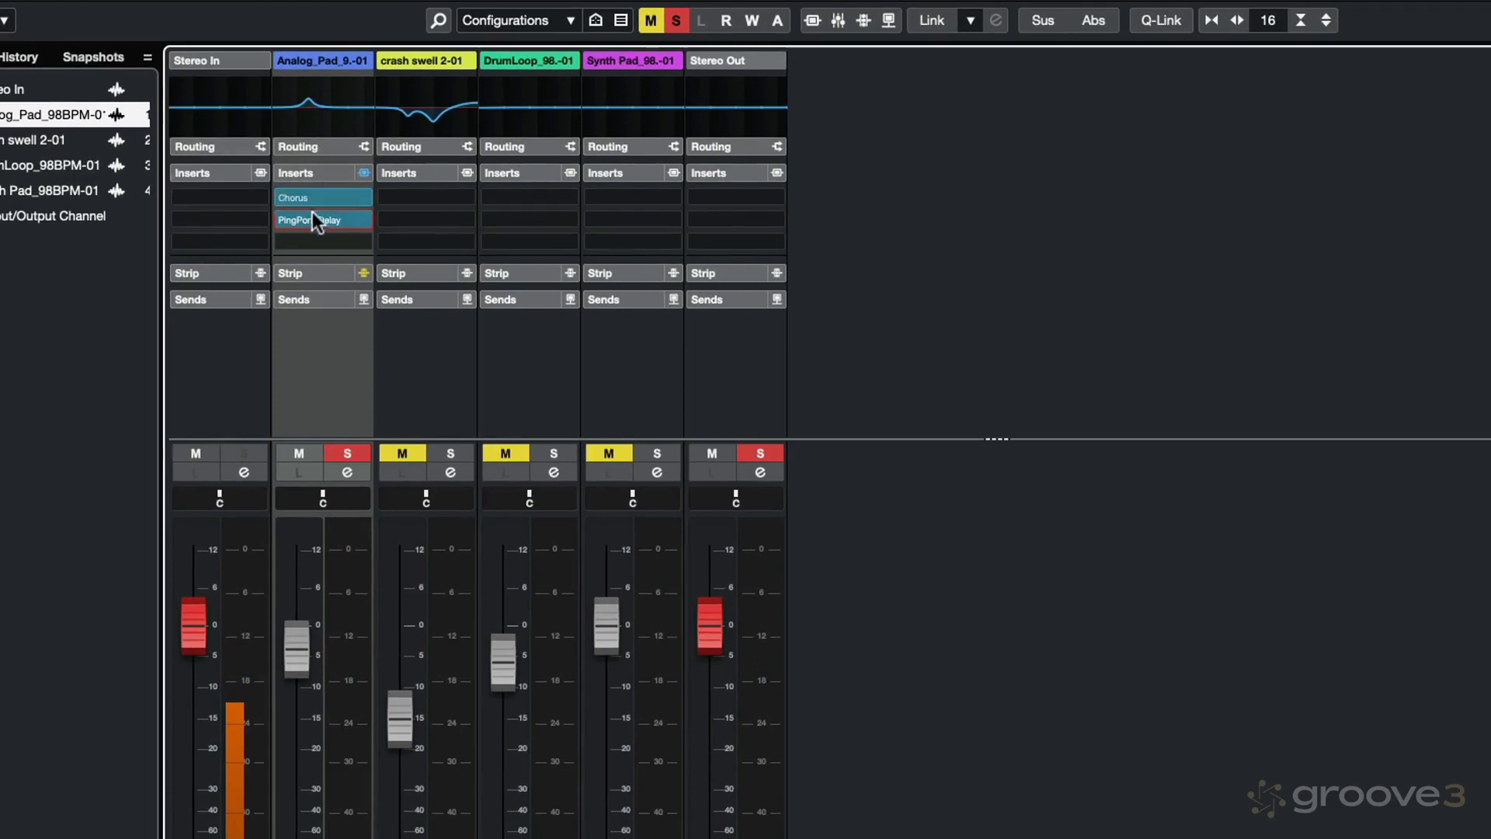
Step: Move Chorus below PingPongDelay into the third insert slot of the Analog_Pad channel
mouse_move(332, 218)
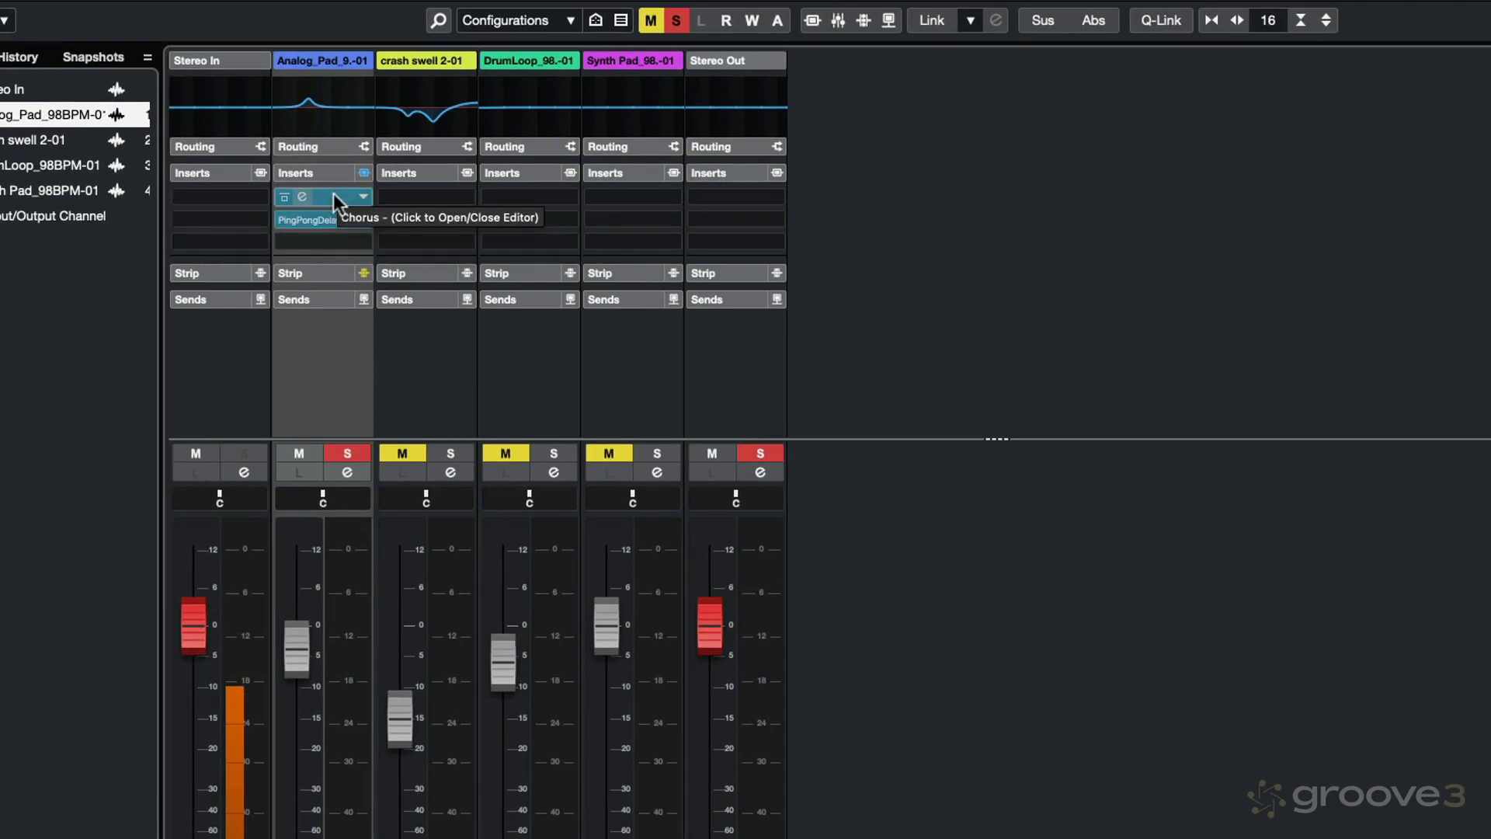
left_click_drag(334, 193, 333, 235)
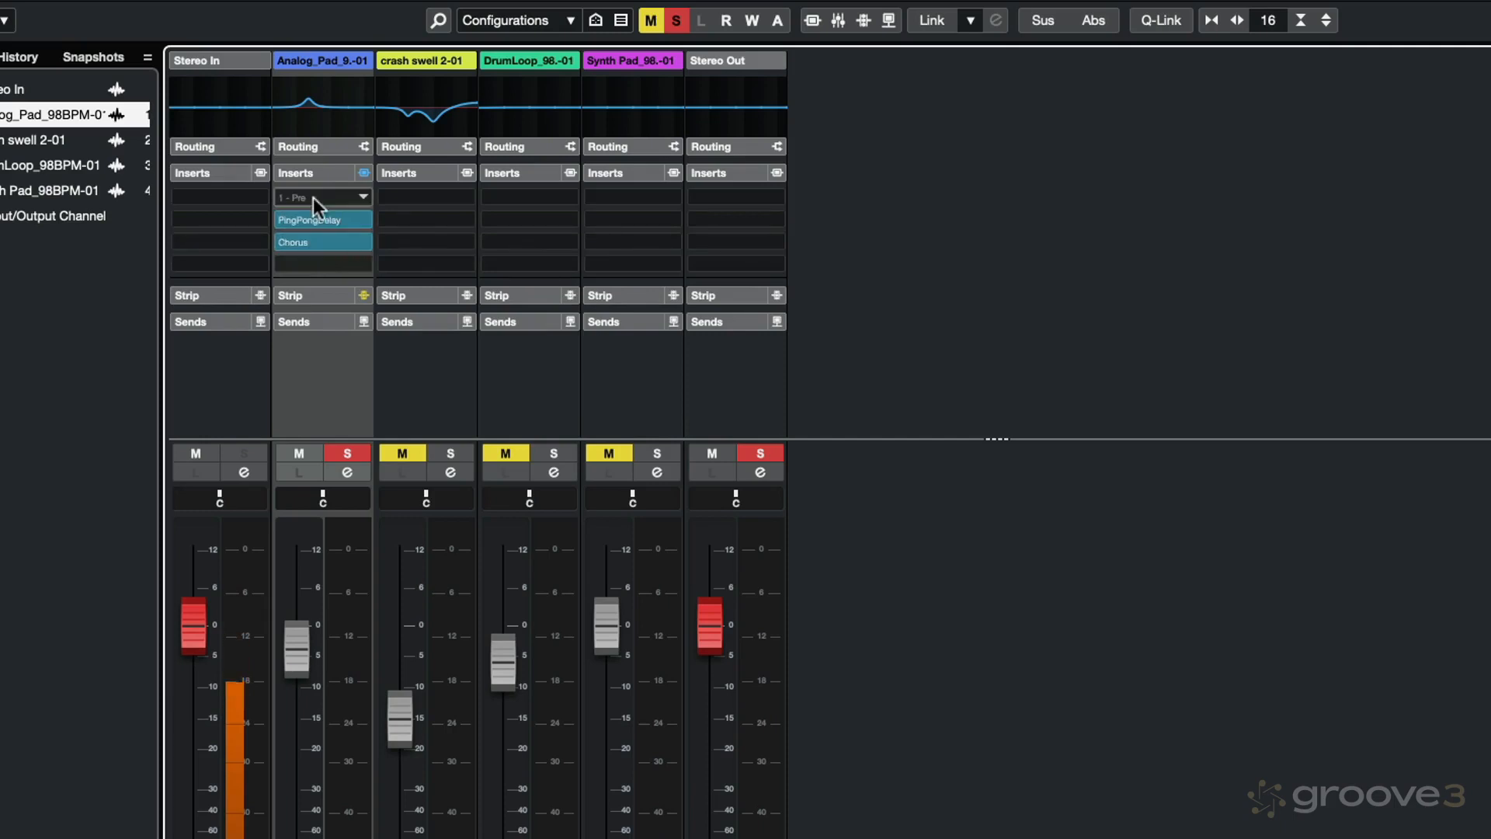
Step: Load the Distortion effect into the free first insert slot of the Analog_Pad channel
left_click(362, 195)
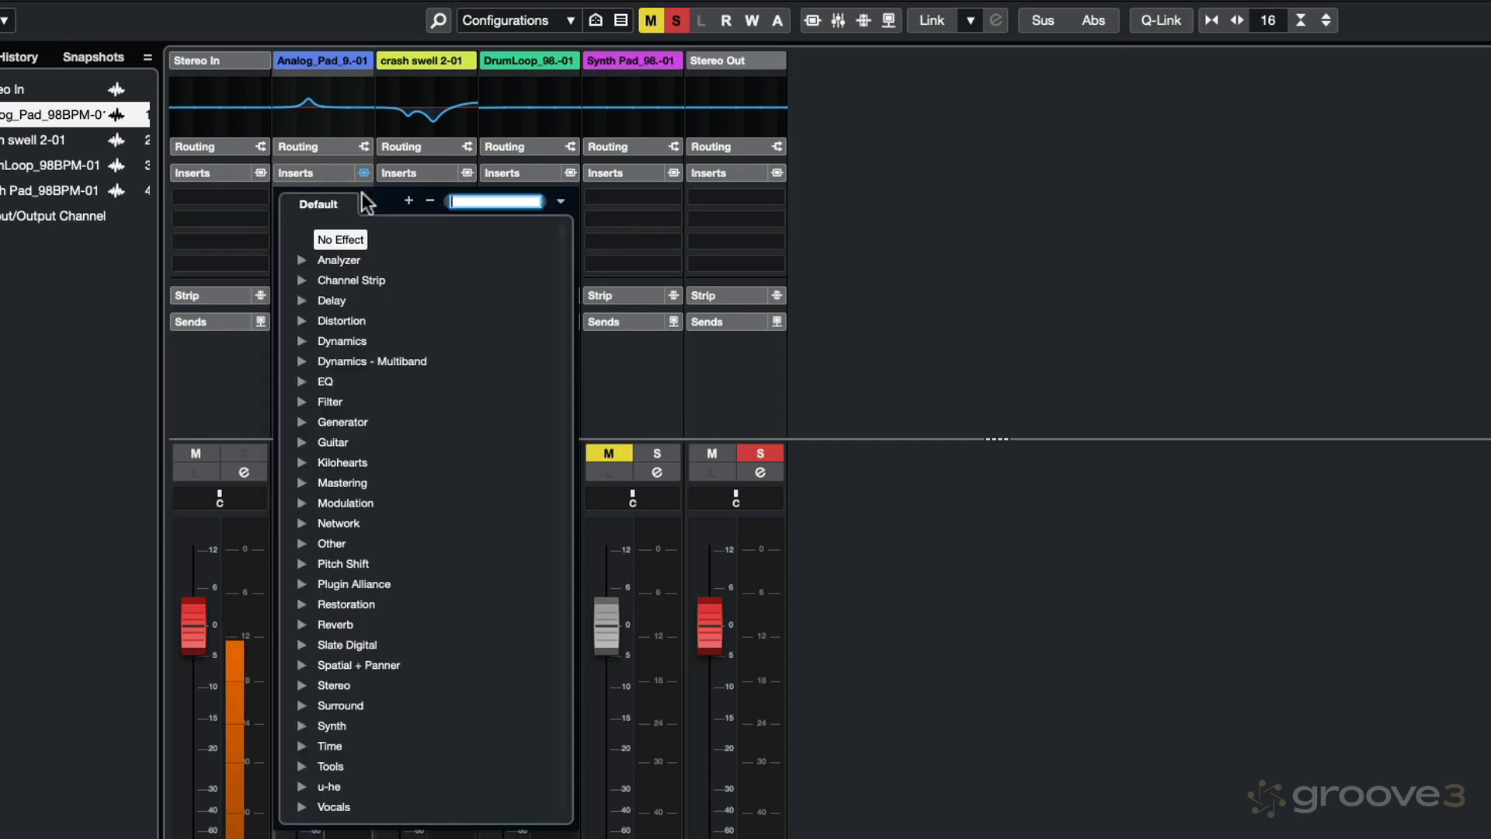
type("dist")
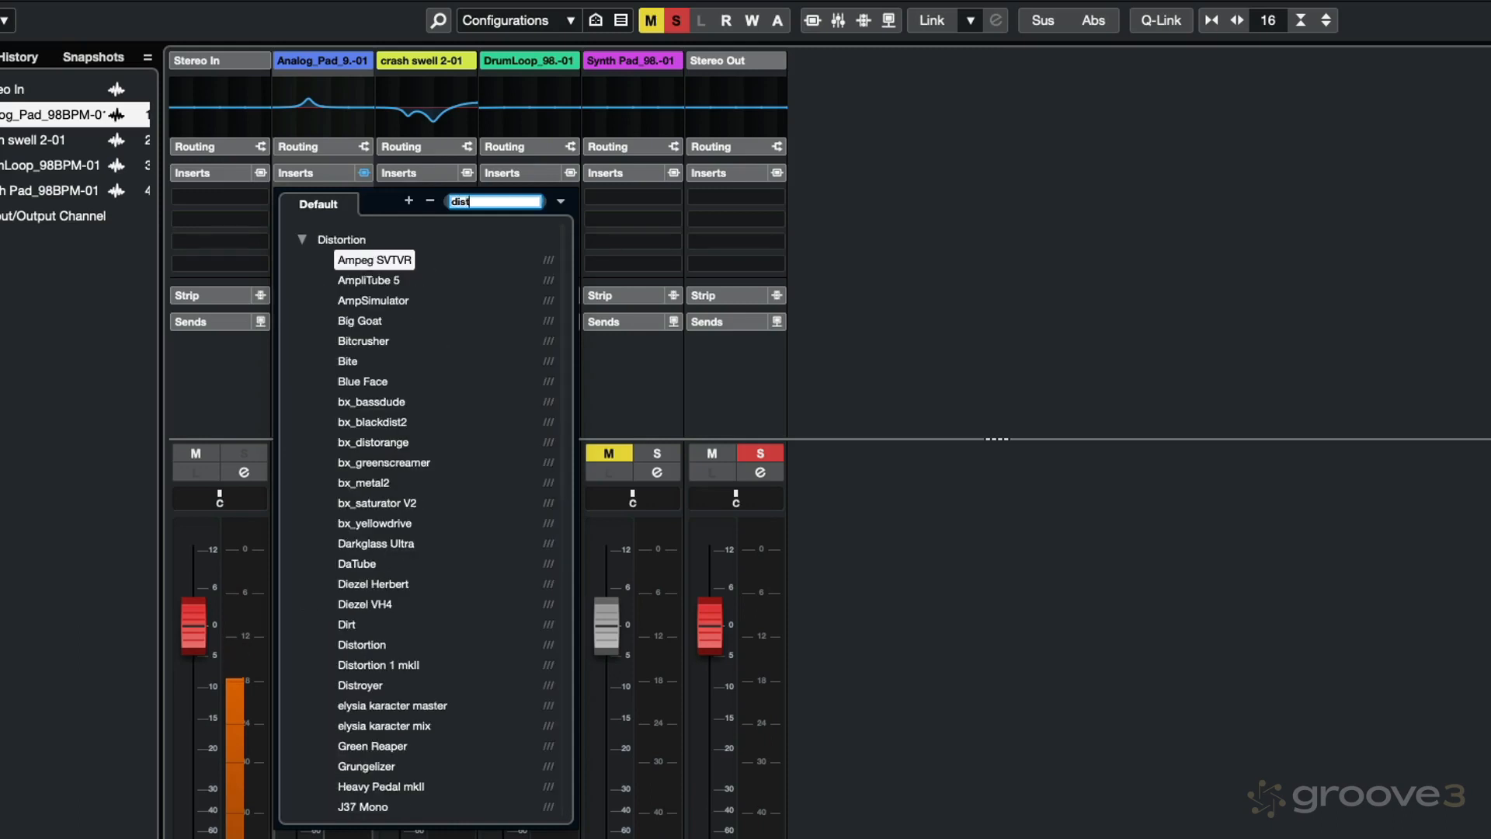
type("t")
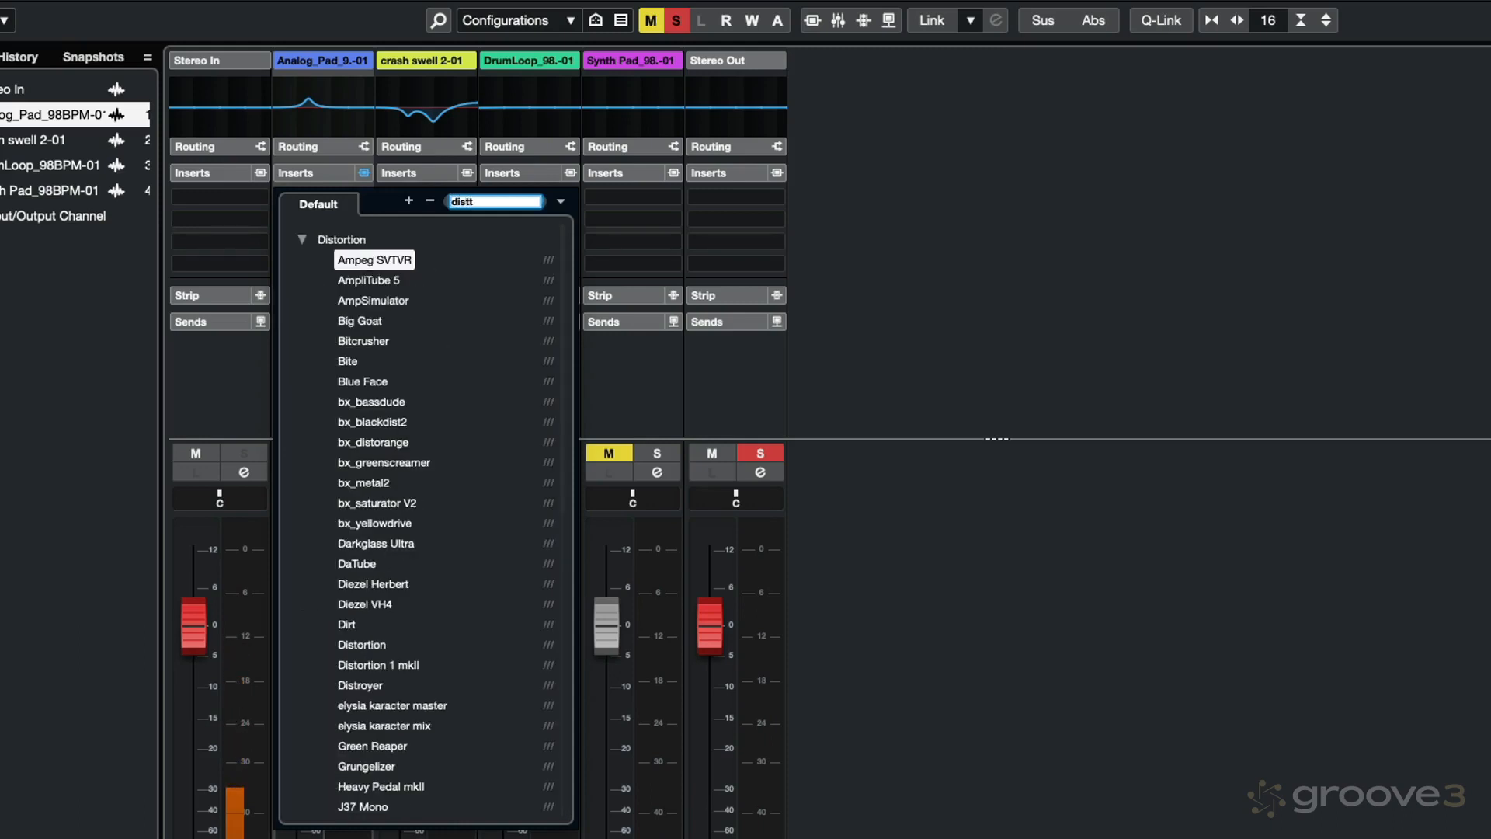
key("BackSpace")
type("ortion")
left_click(366, 640)
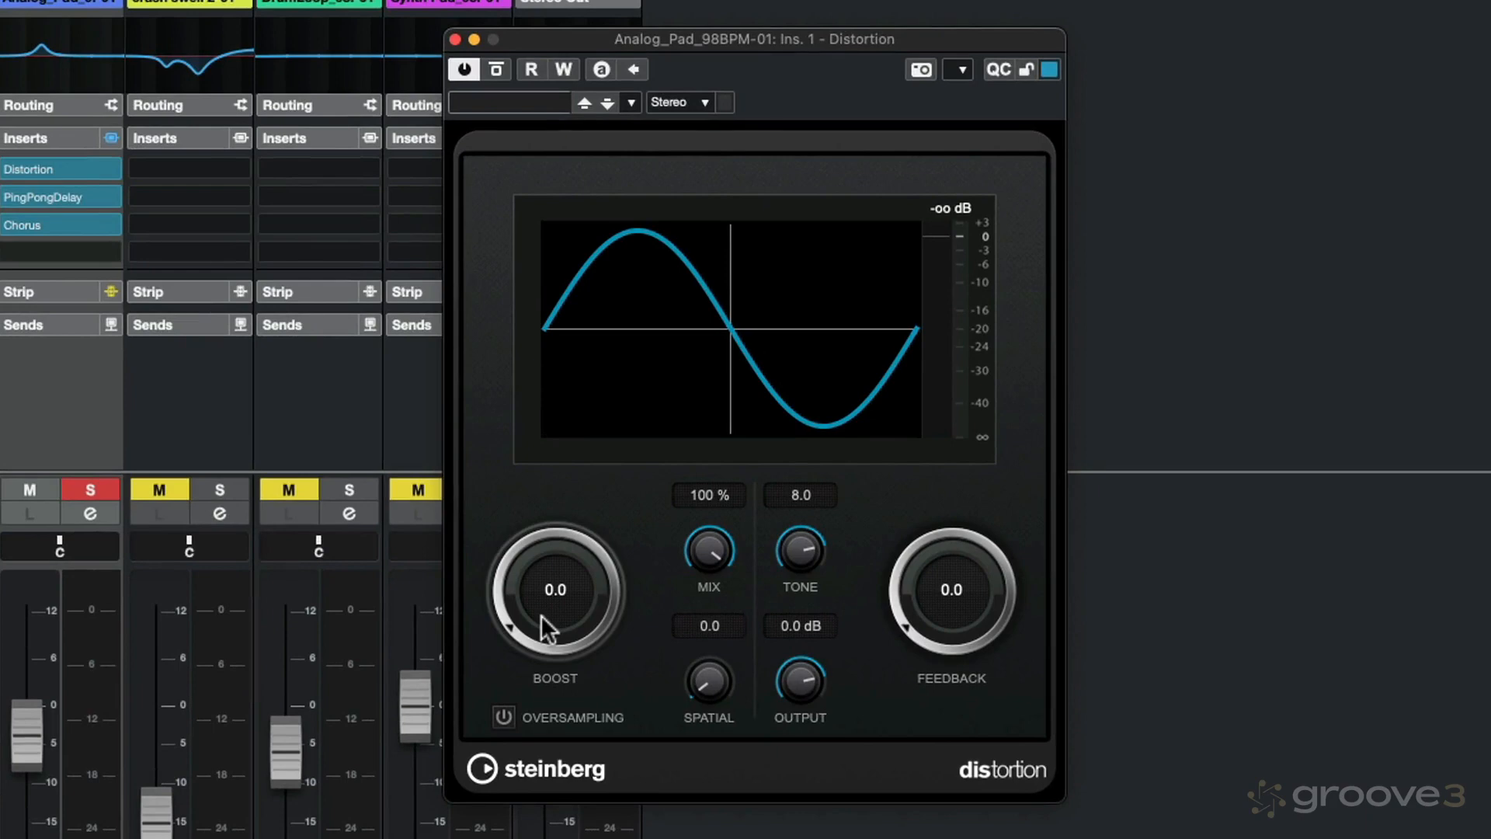
Step: Play the pad, set Distortion's boost to 2.3 and output to -15.9 dB, and close its editor
key("space")
left_click_drag(560, 608, 557, 576)
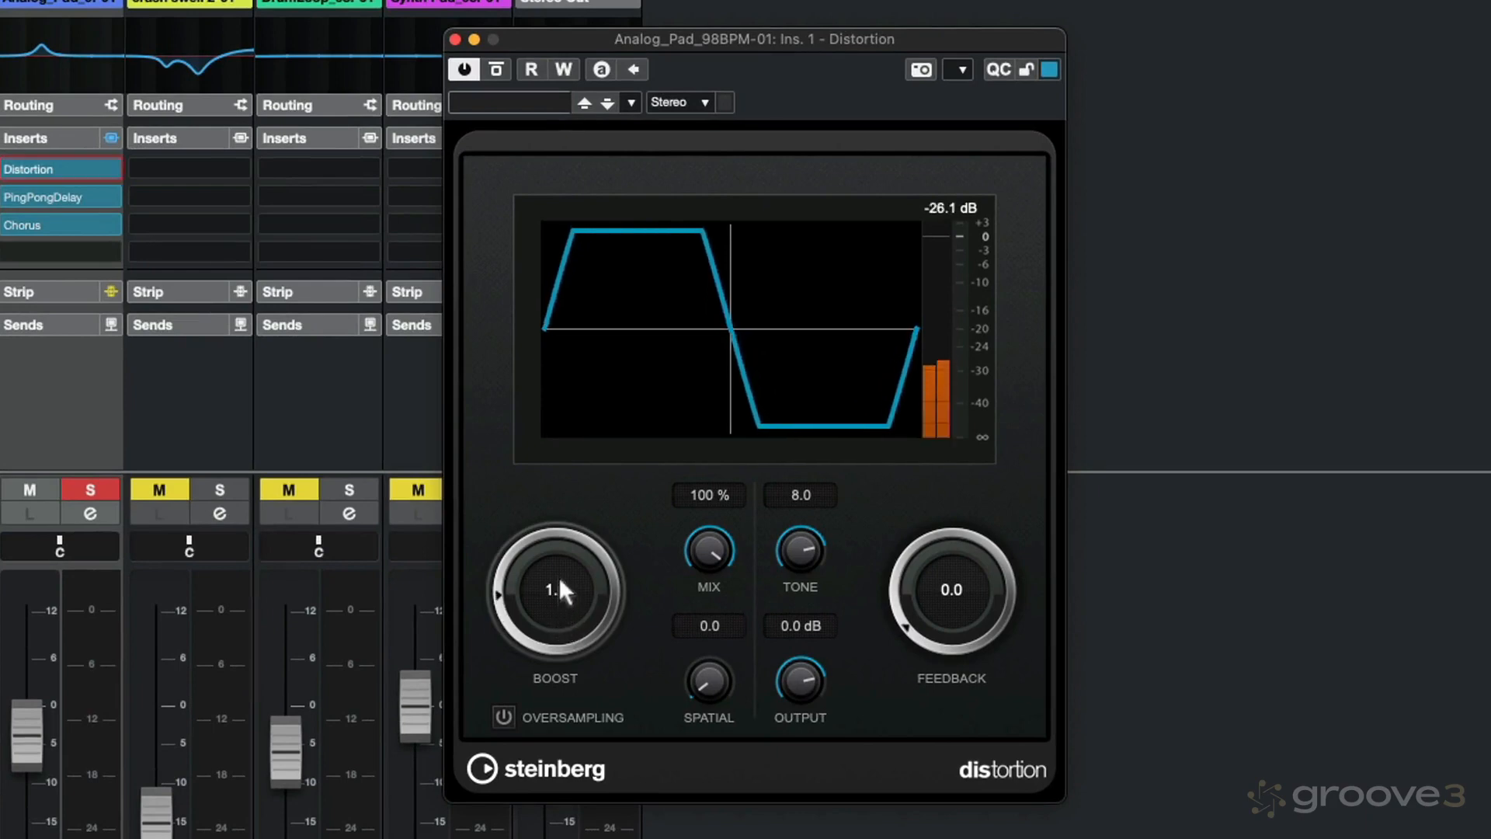
double_click(582, 576)
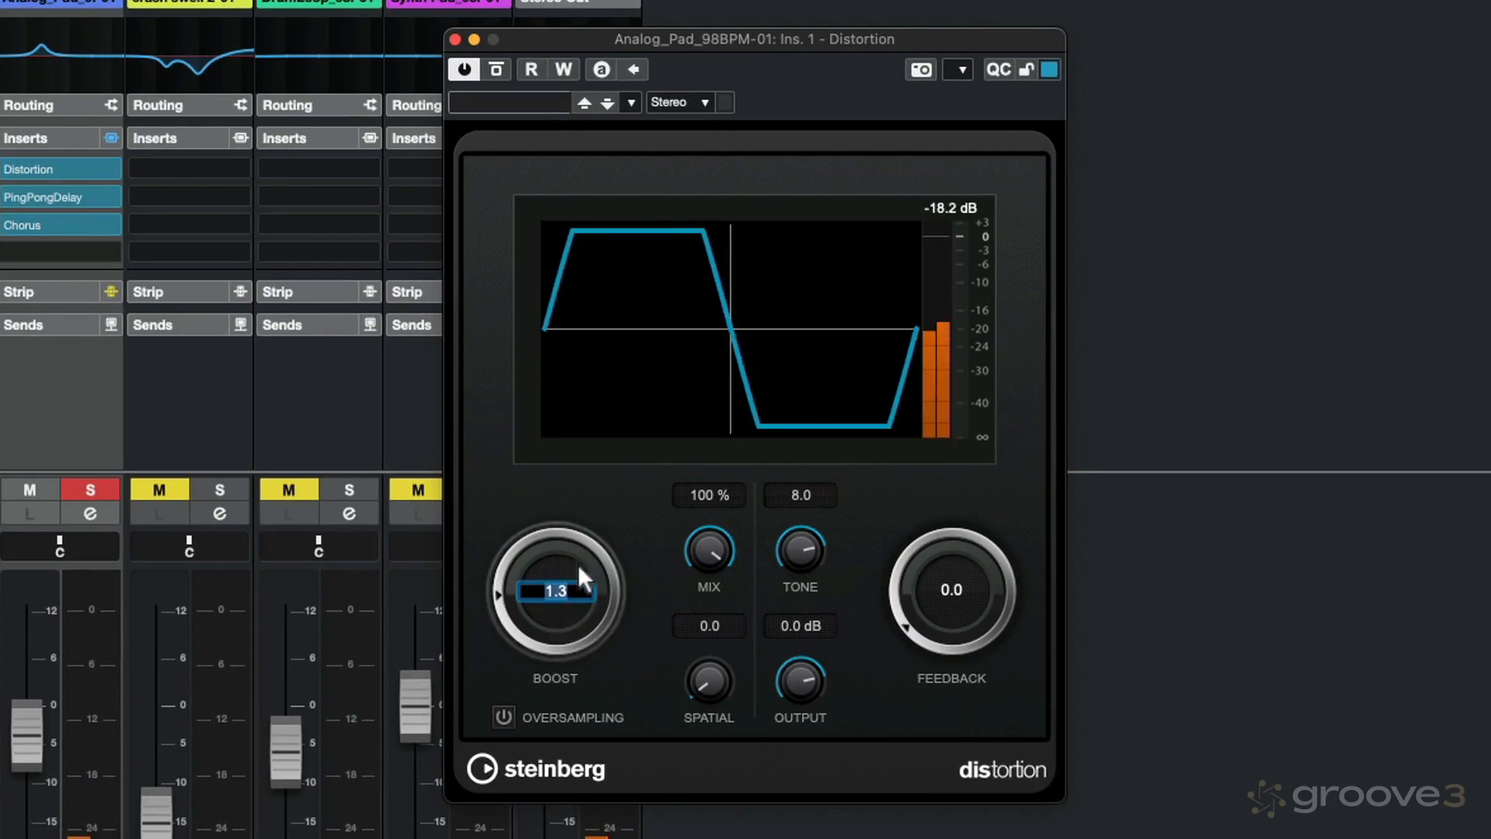
left_click_drag(791, 679, 800, 765)
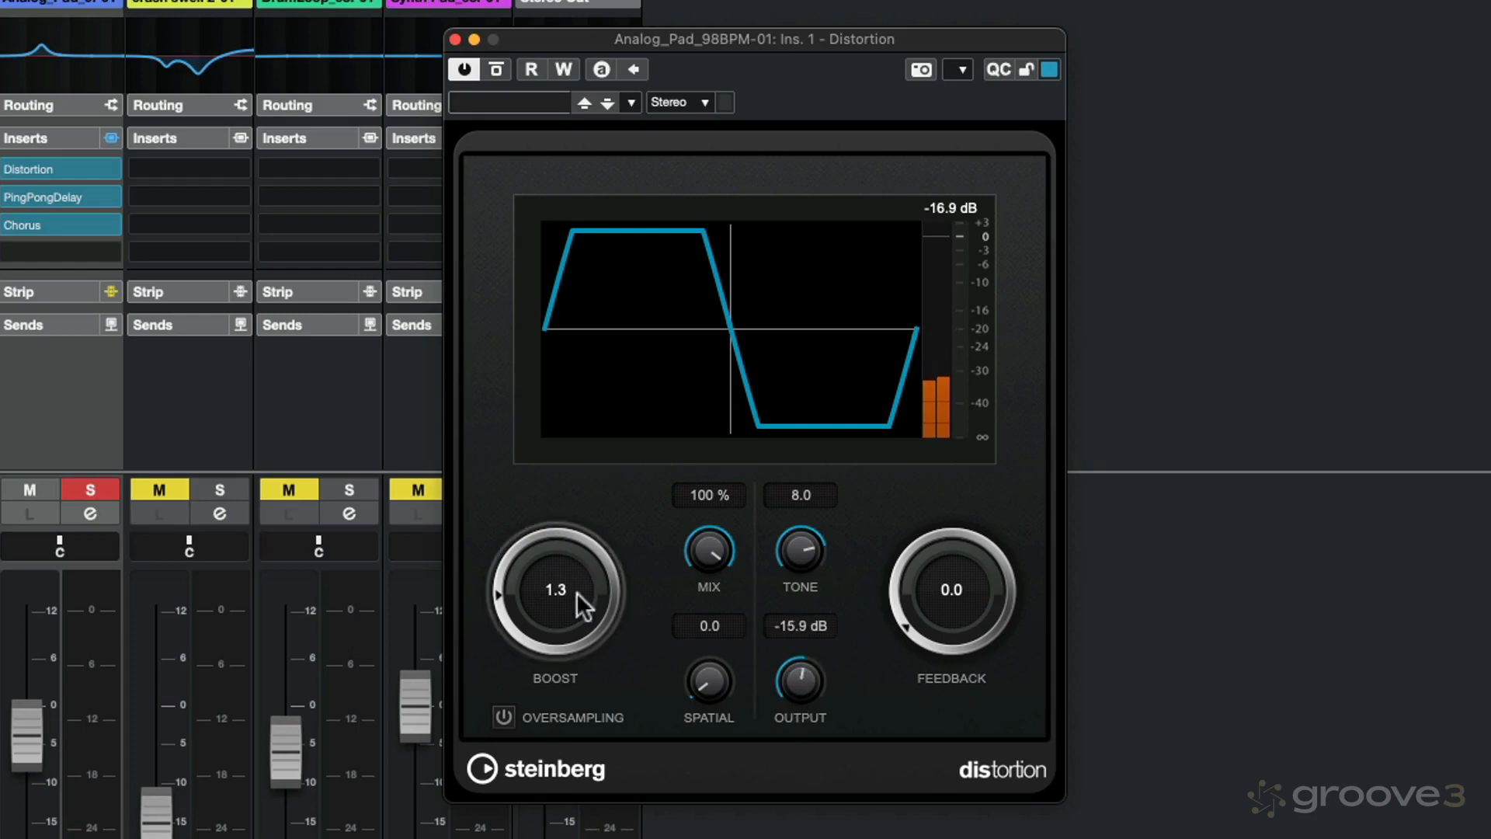
left_click(576, 592)
left_click(498, 616)
left_click_drag(497, 593, 503, 584)
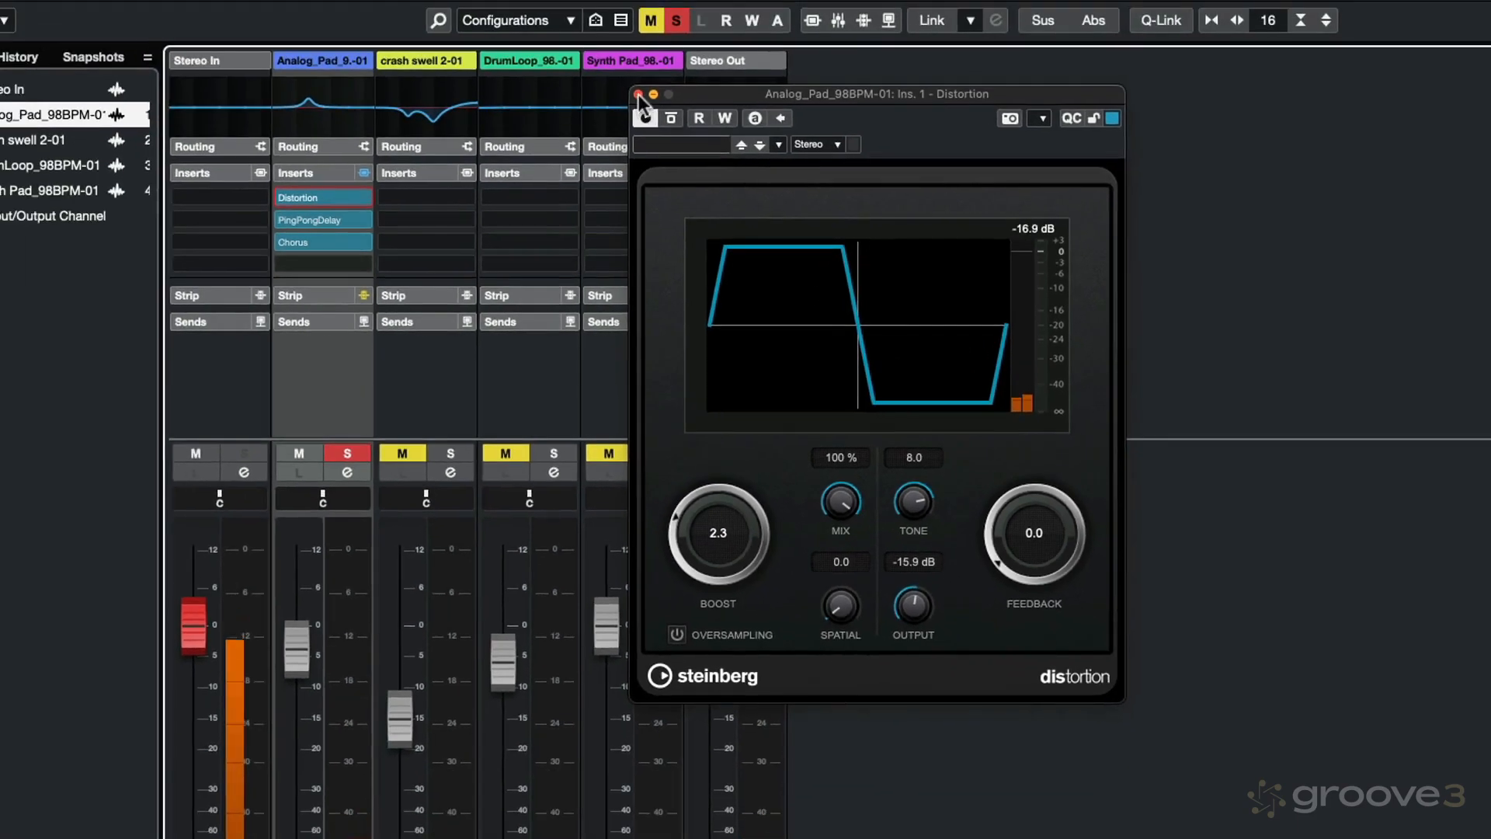
left_click(638, 94)
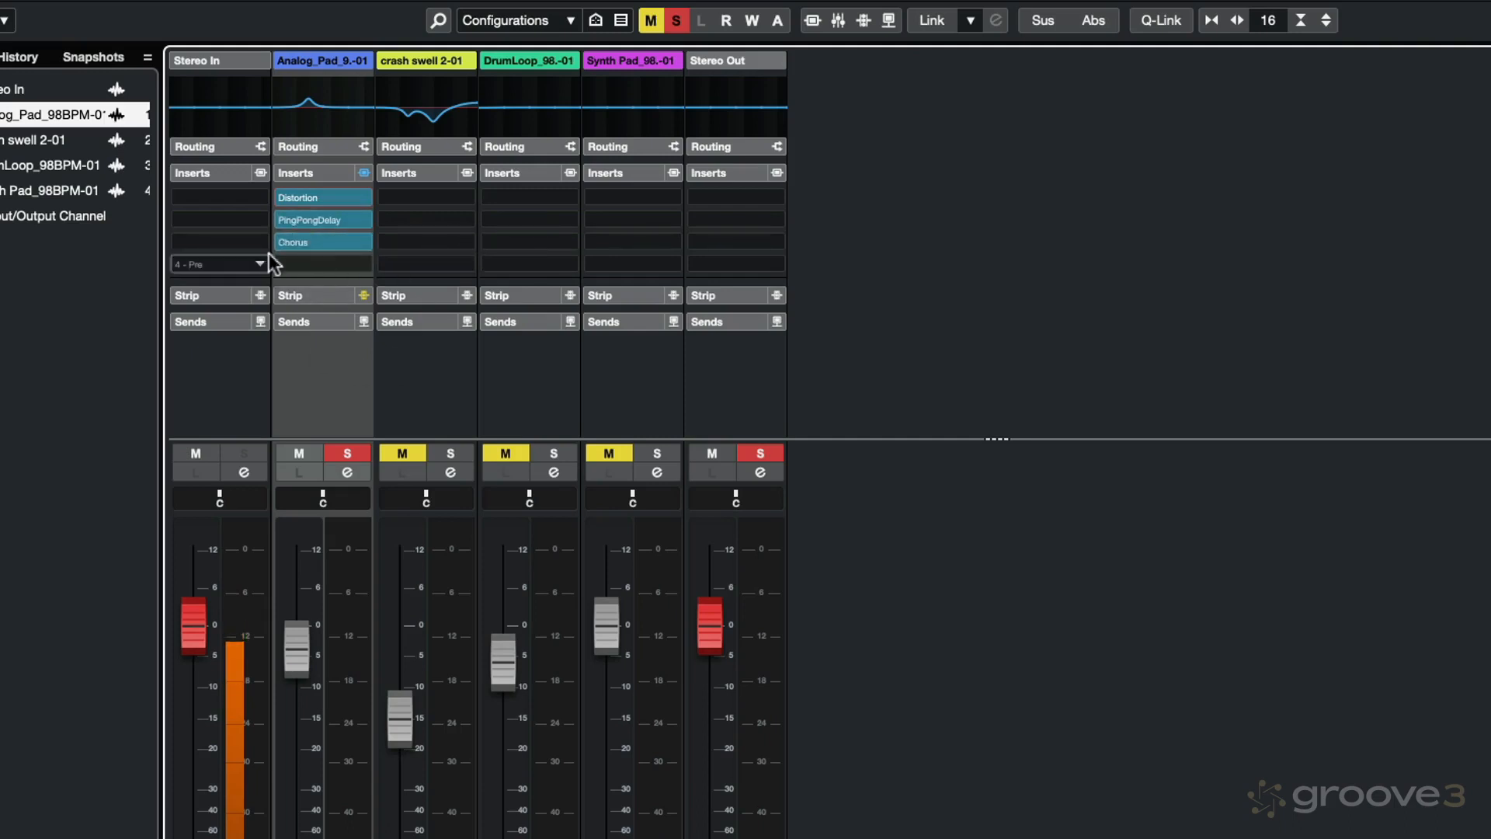
Step: Move Chorus from Analog_Pad to the third insert slot of Synth Pad, and copy it back to Analog_Pad's third slot
left_click_drag(327, 244, 631, 238)
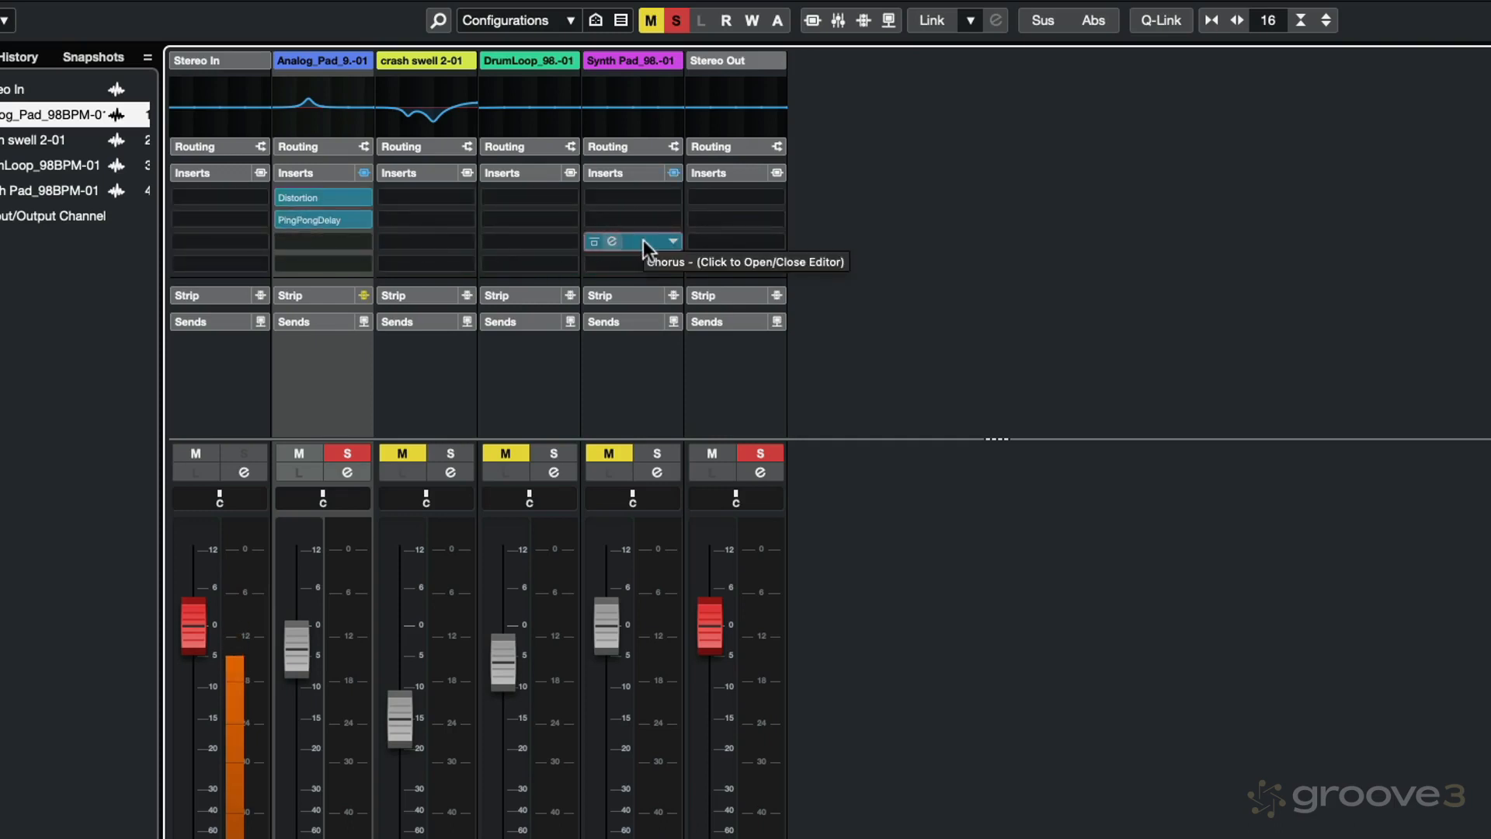
left_click_drag(643, 240, 281, 238)
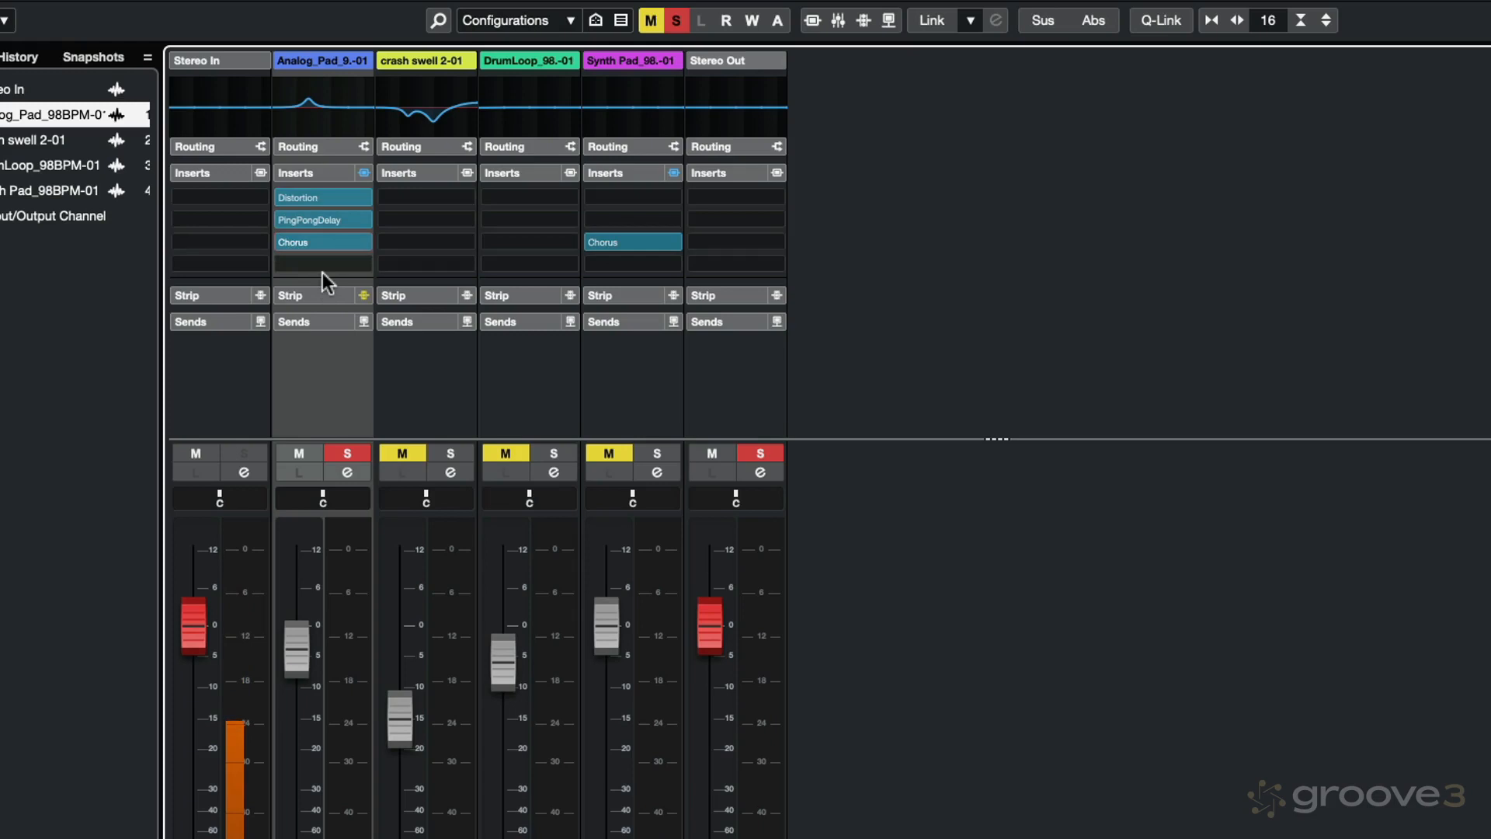
Step: Set the rate of Synth Pad's Chorus to 0.47 Hz, close its editor and bypass the effect
left_click(610, 239)
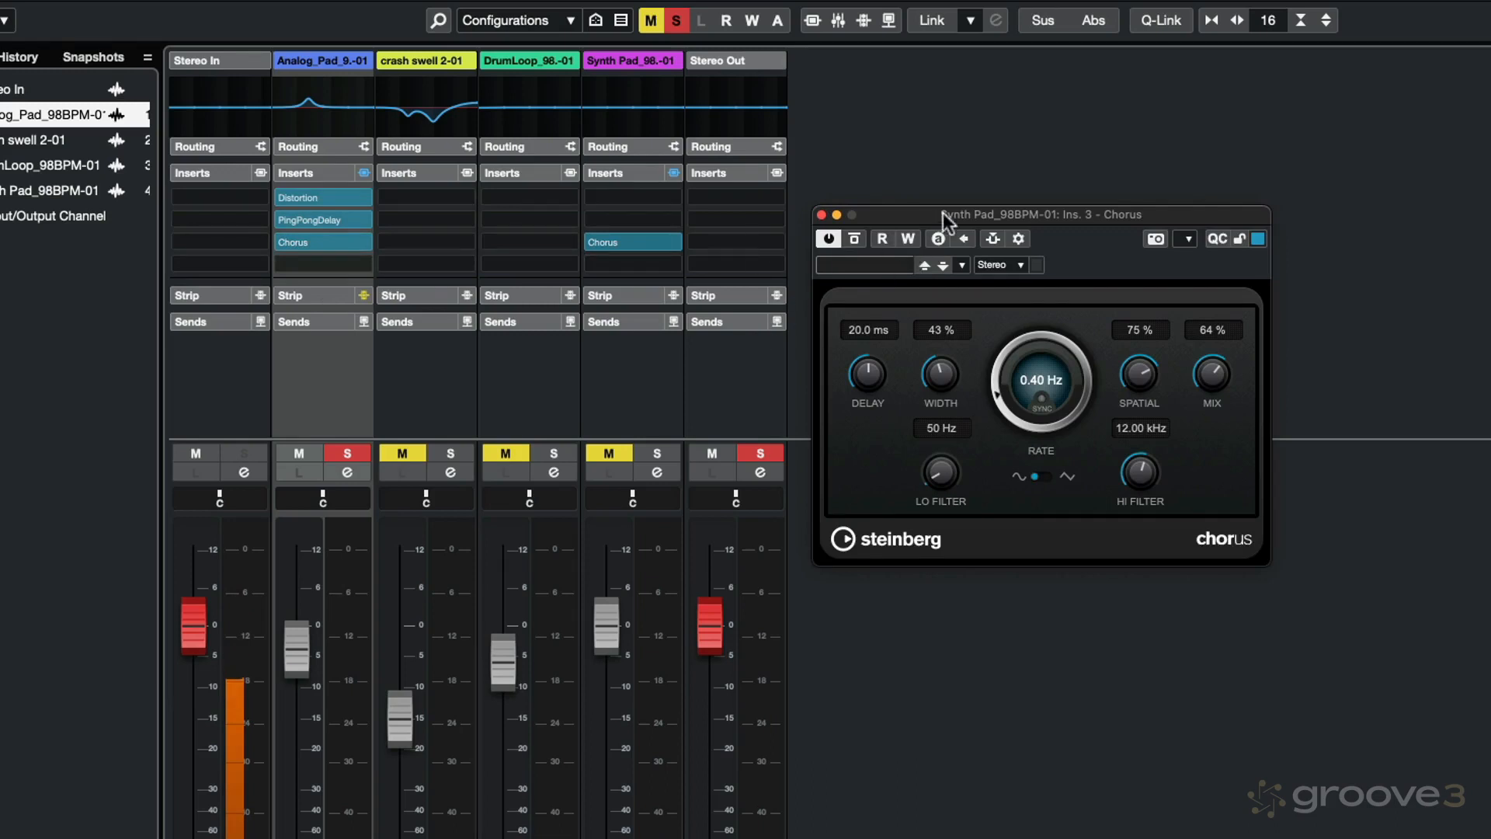
left_click_drag(1033, 408, 997, 398)
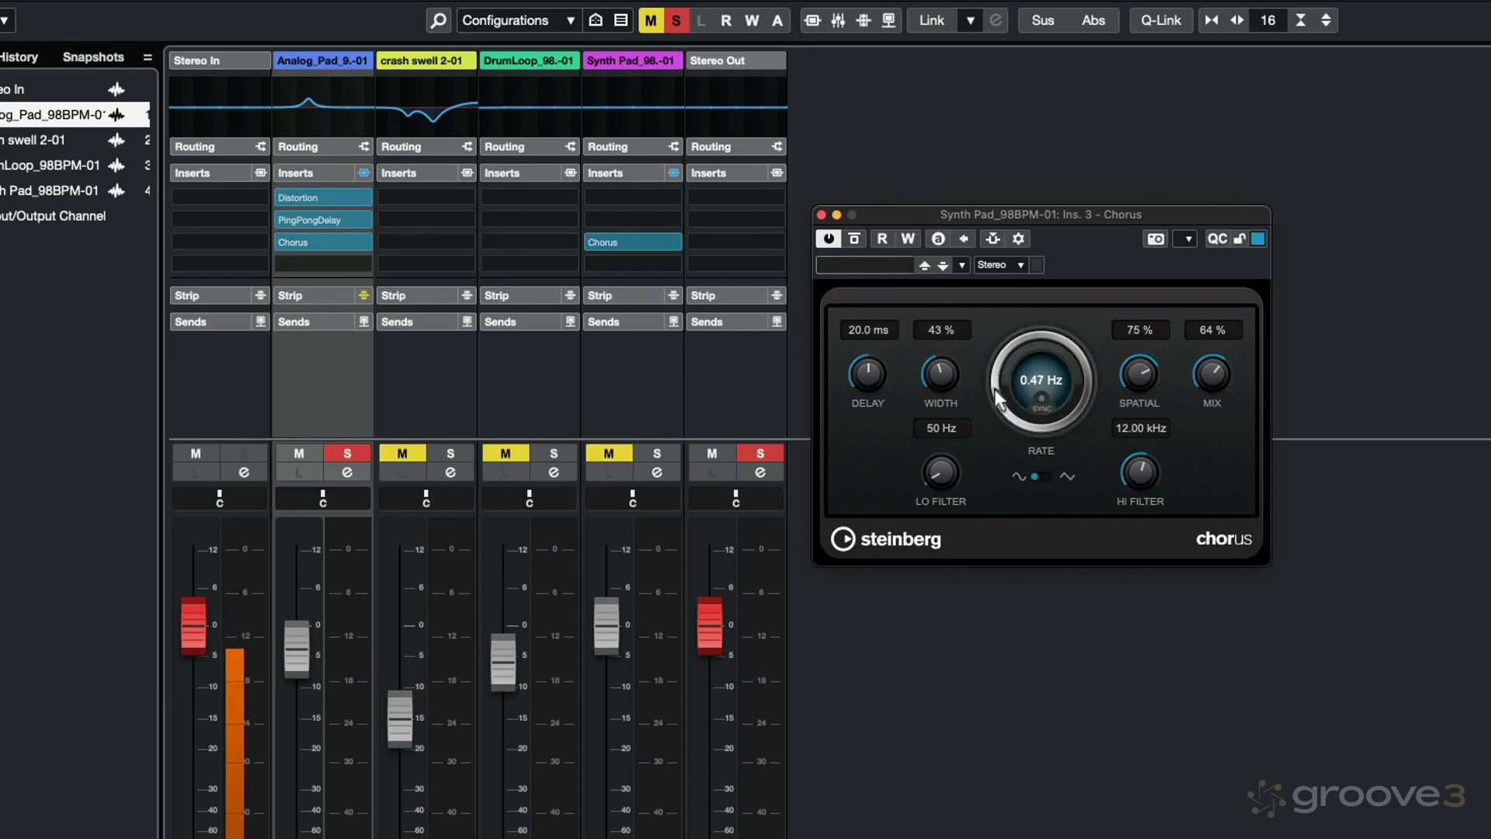
left_click(821, 215)
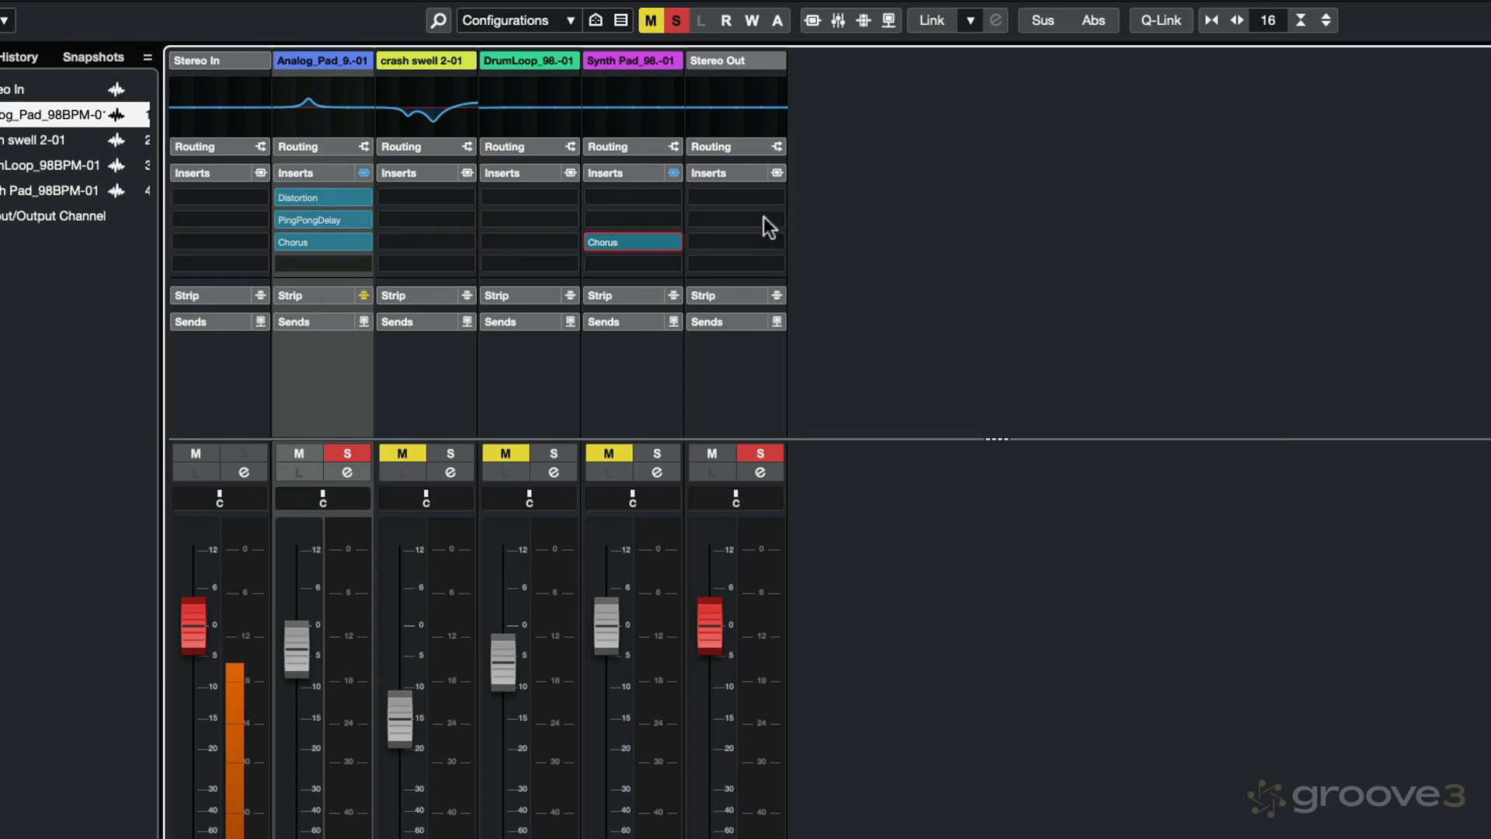
left_click(595, 242)
Step: Bypass and reactivate Analog_Pad's Chorus, PingPongDelay and Distortion individually, and do the same for its entire insert section
left_click(277, 241)
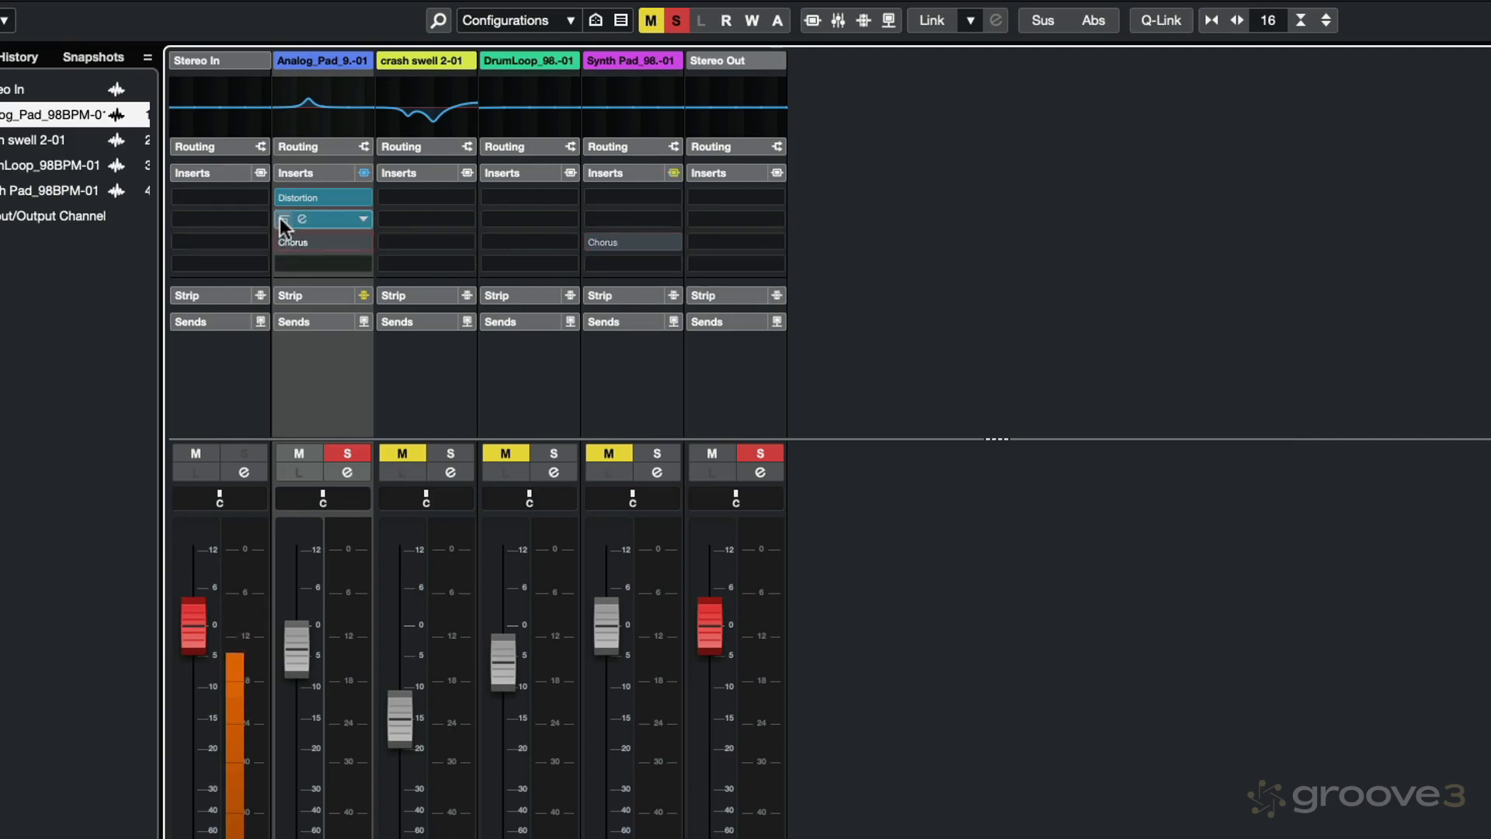
left_click(281, 220)
left_click(286, 199)
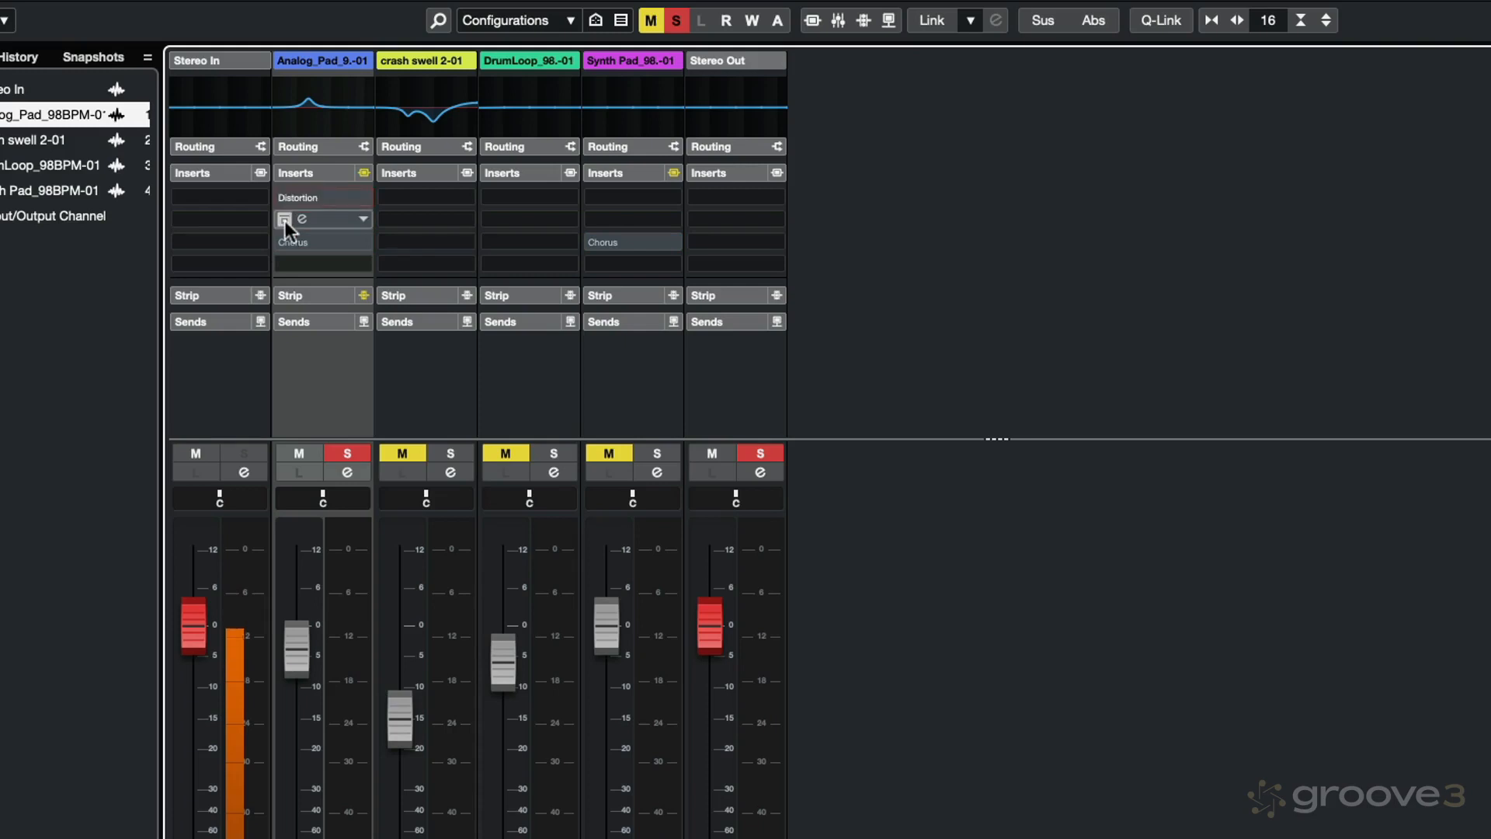
left_click(284, 221)
left_click(282, 243)
left_click(284, 198)
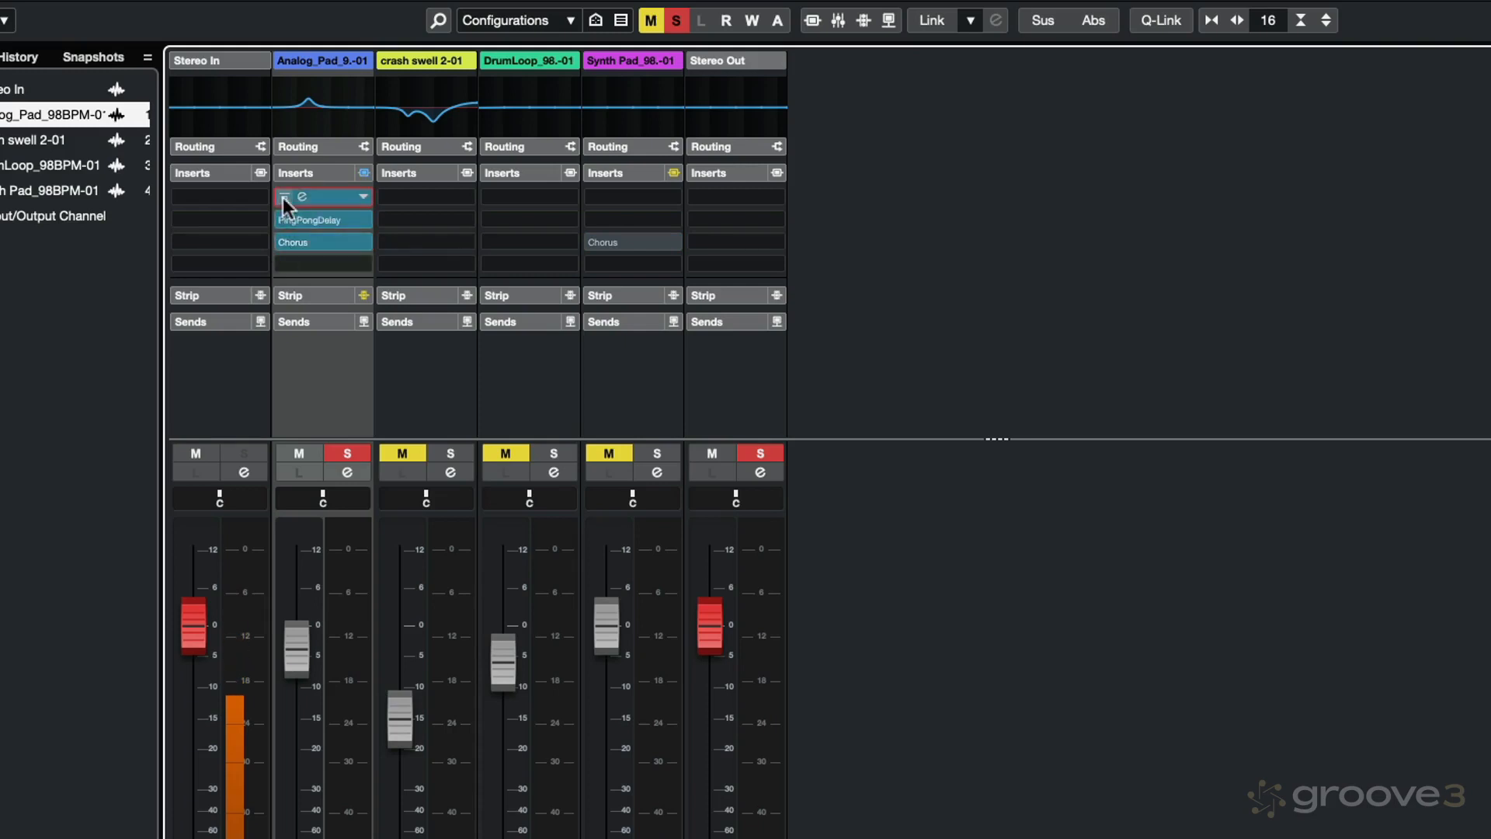
left_click(362, 172)
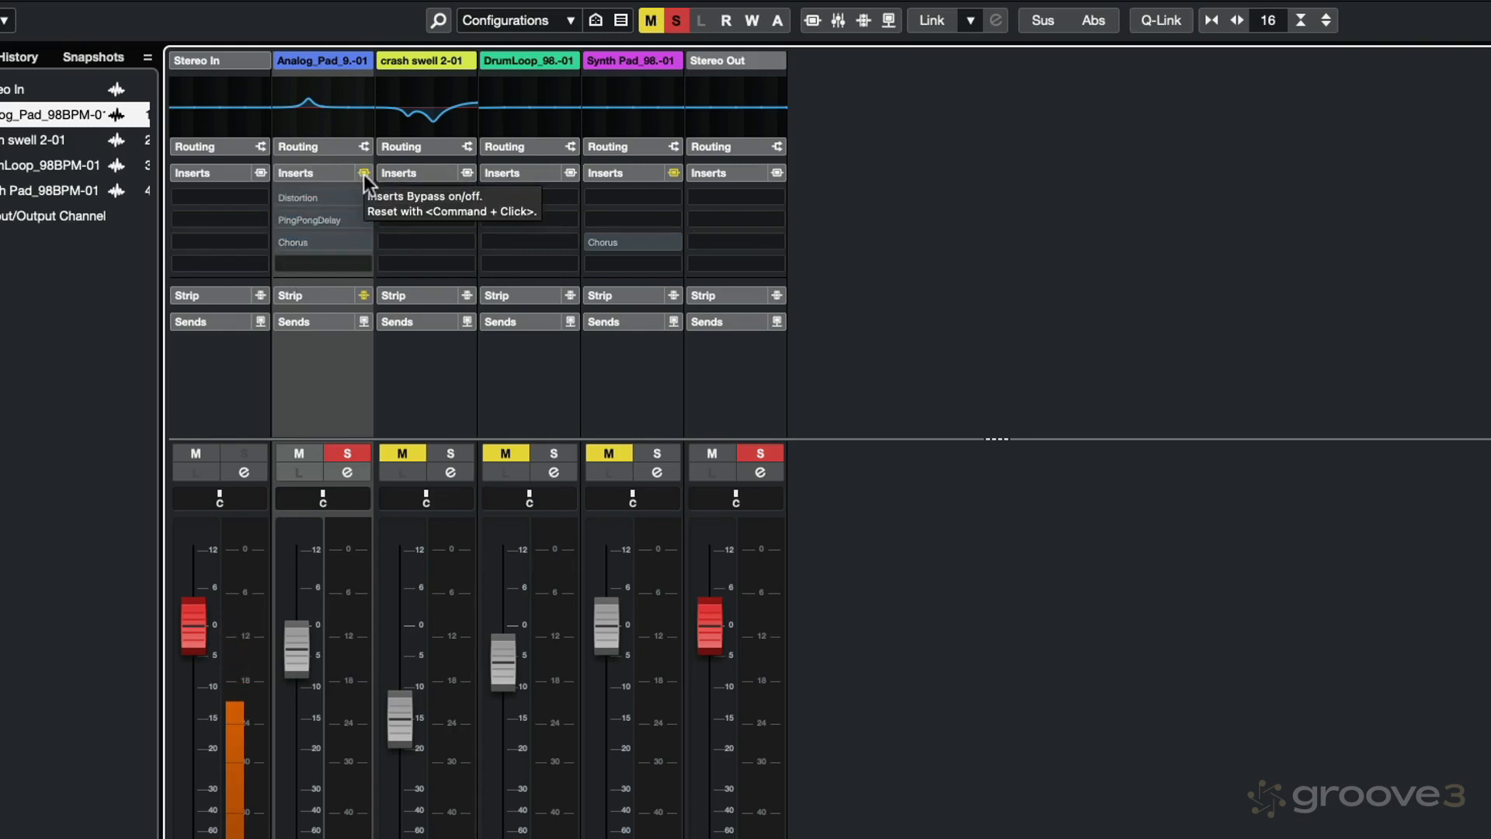
left_click(363, 172)
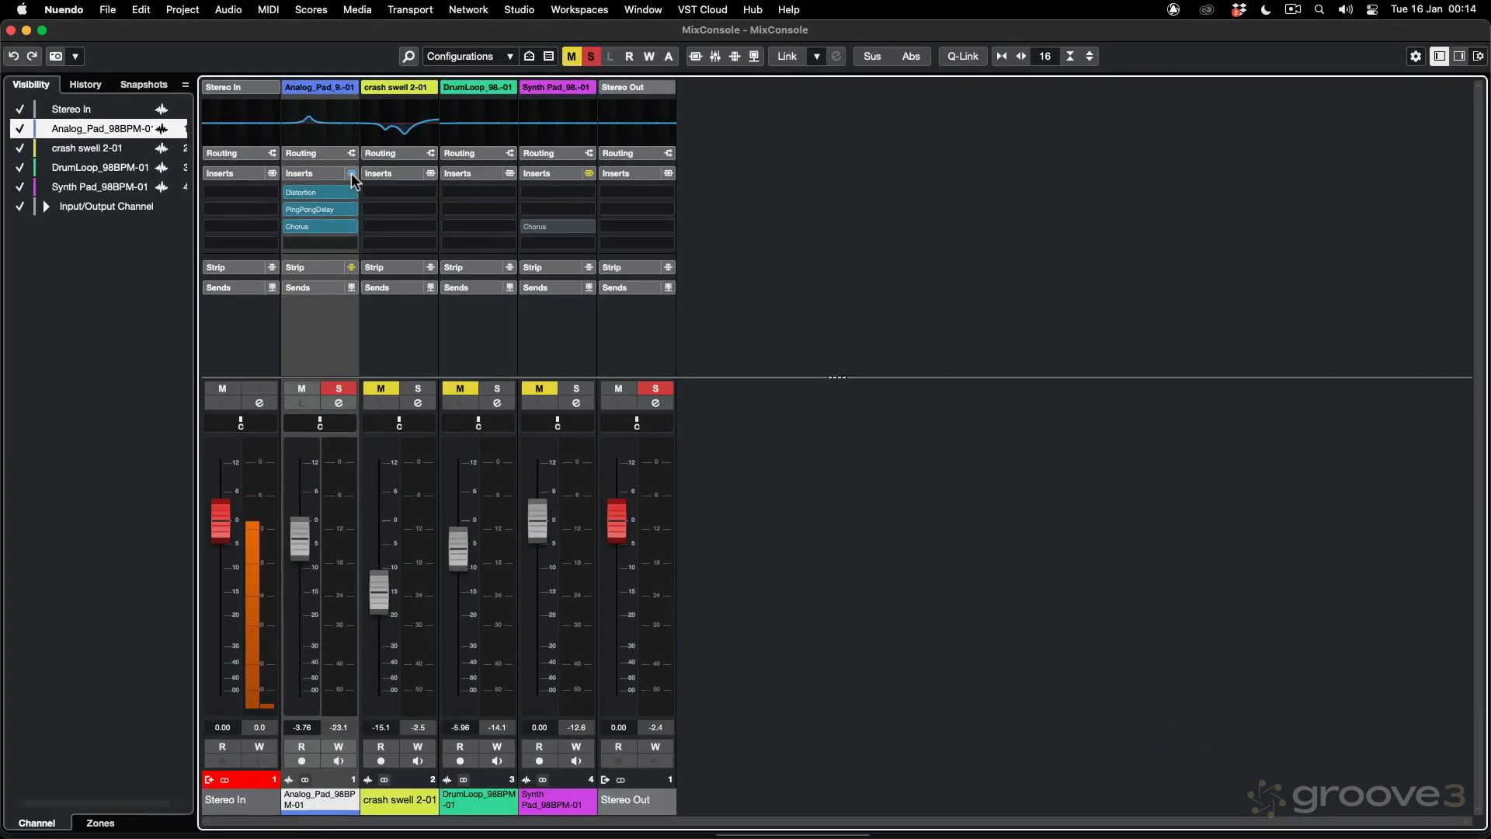